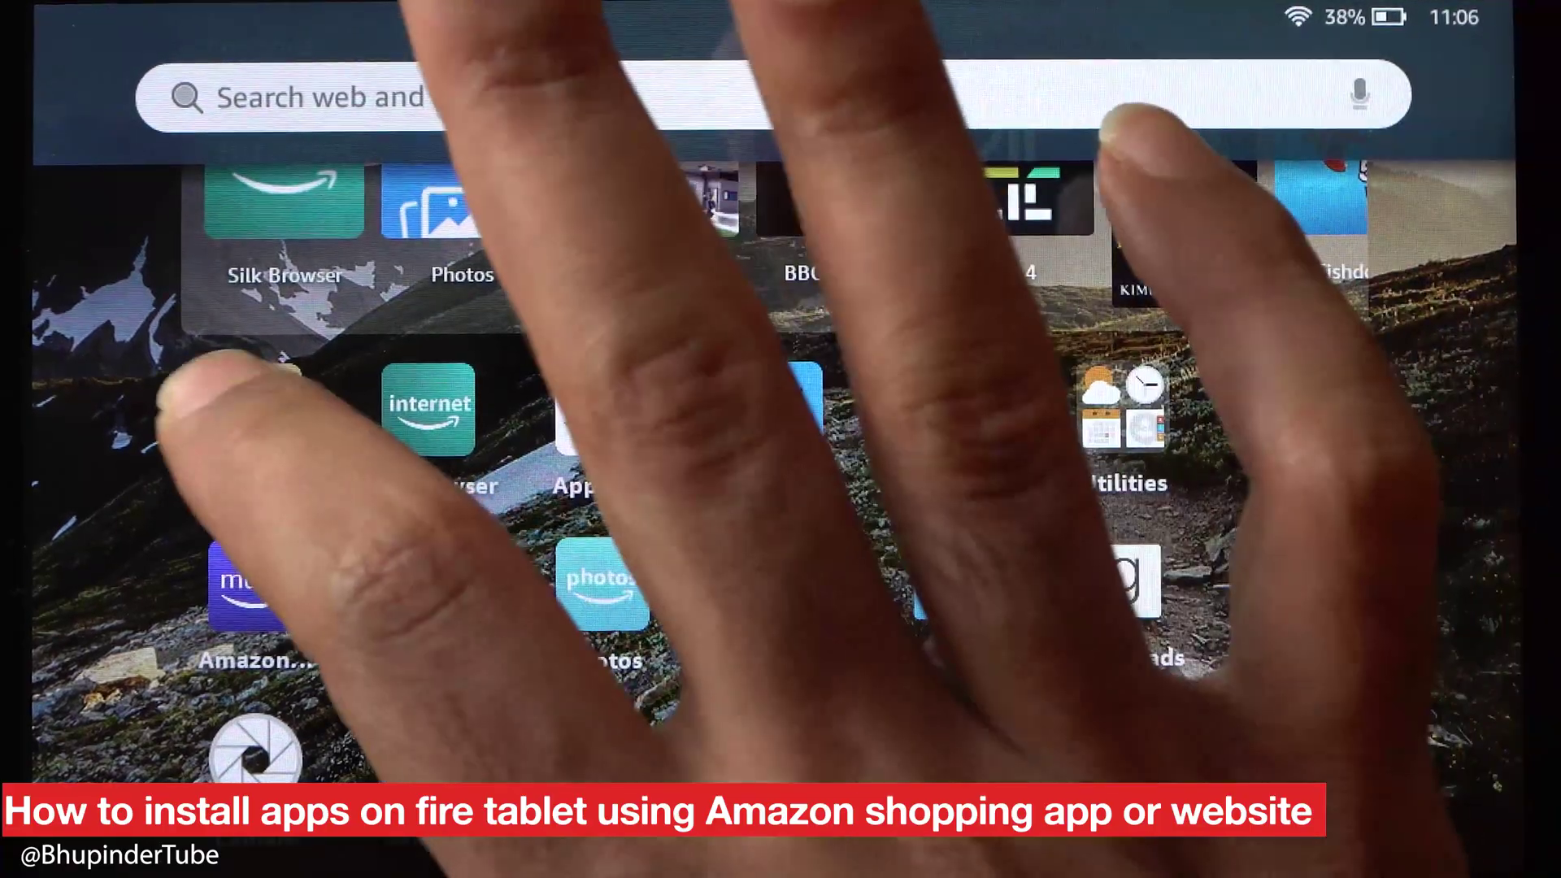
- Launch Shop Amazon from the Fire home screen and go to the Sign in page
click(256, 415)
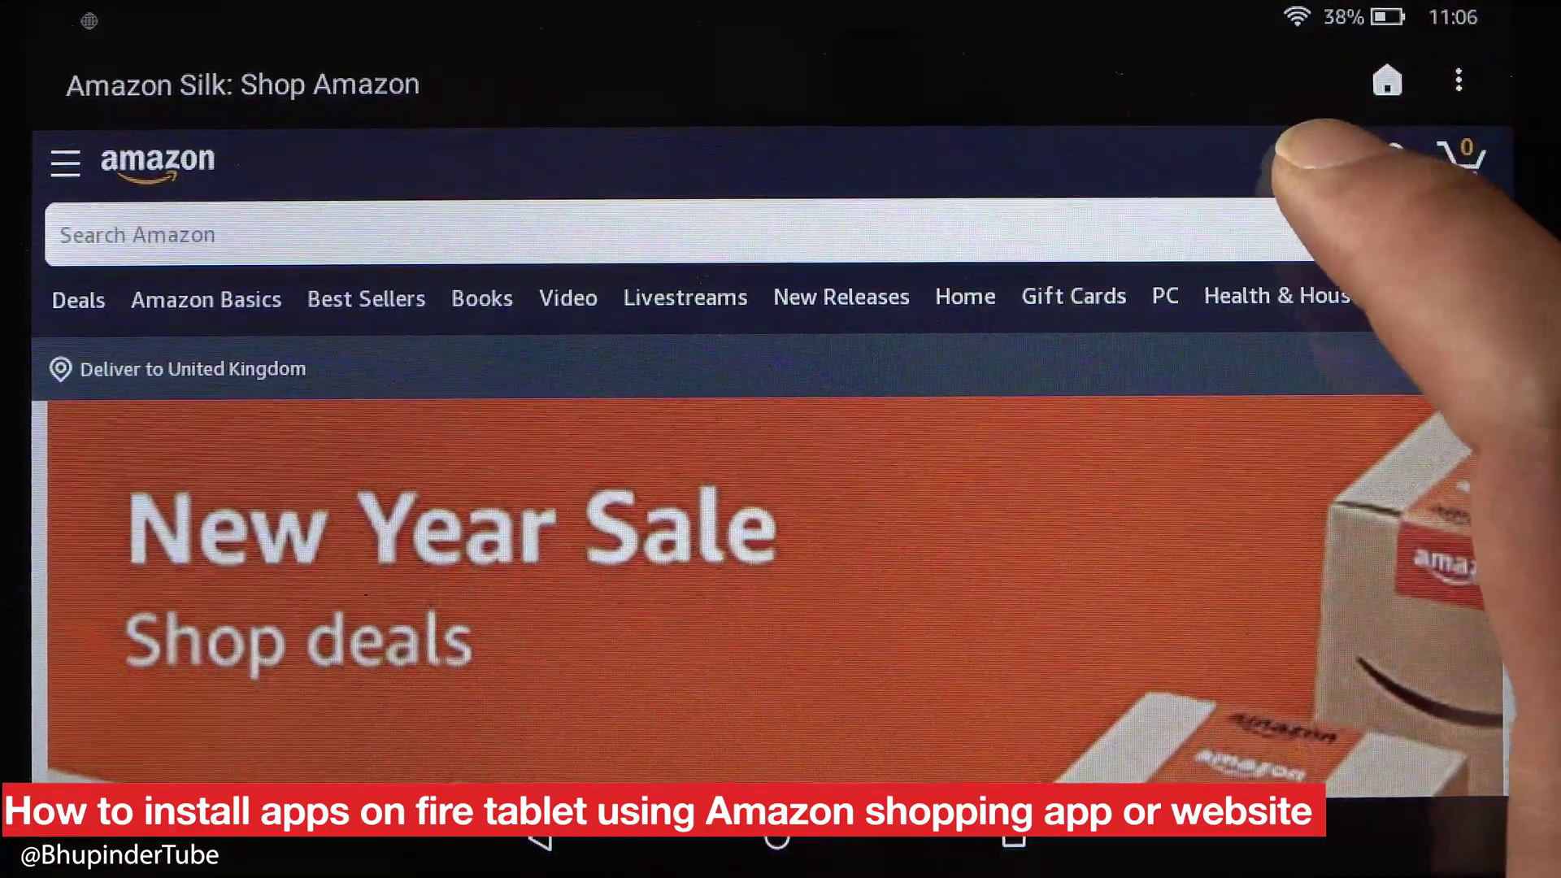
click(1338, 160)
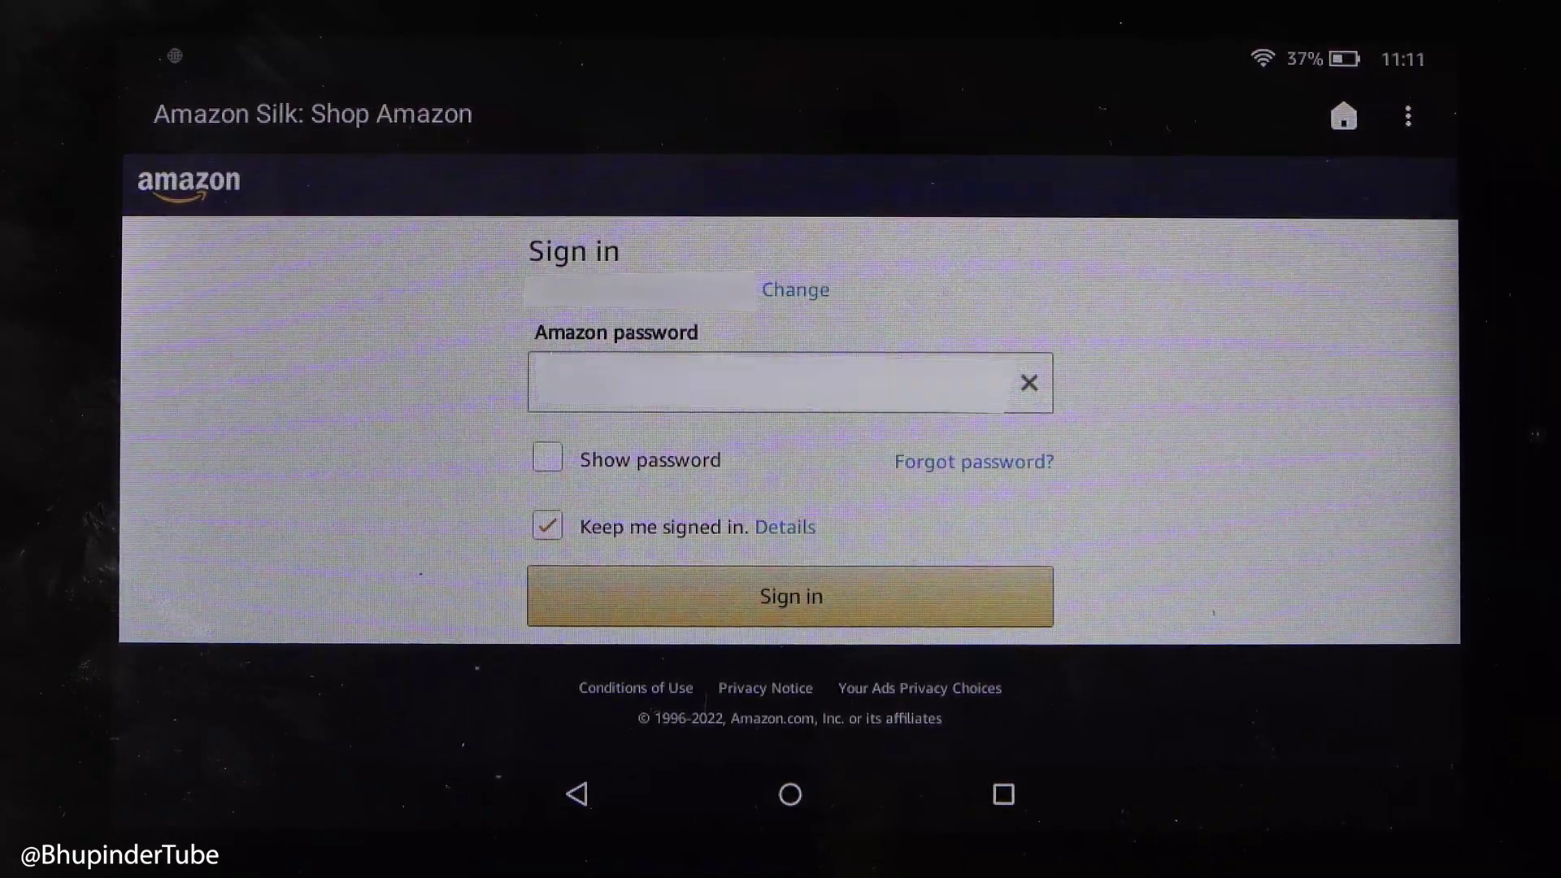
- Sign in without saving the password, then open the Website (Country/Region) country list
click(871, 593)
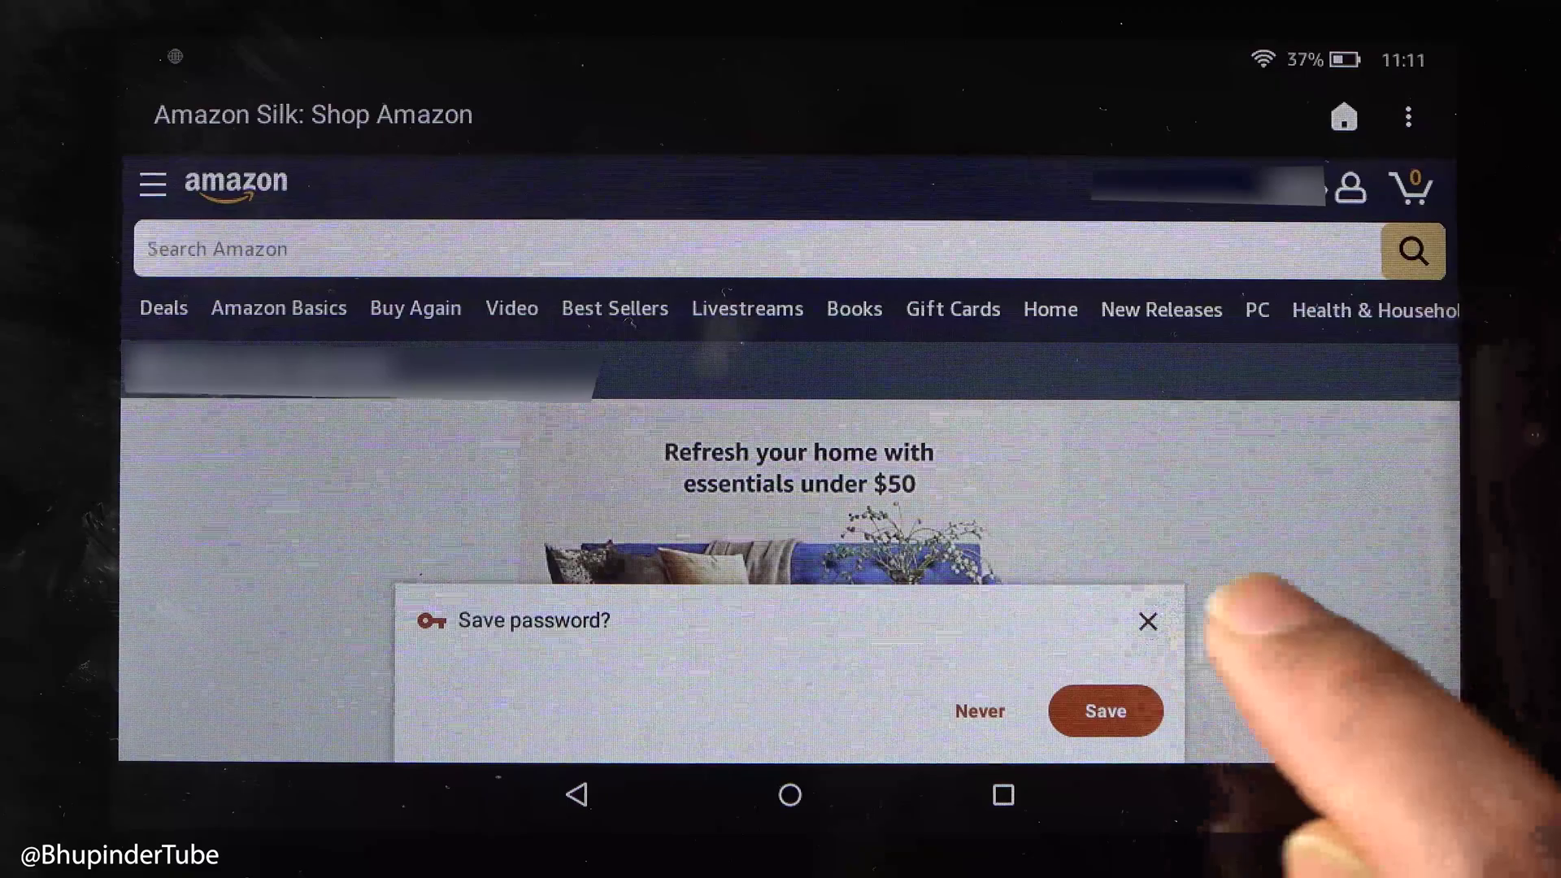
click(1146, 621)
click(1350, 186)
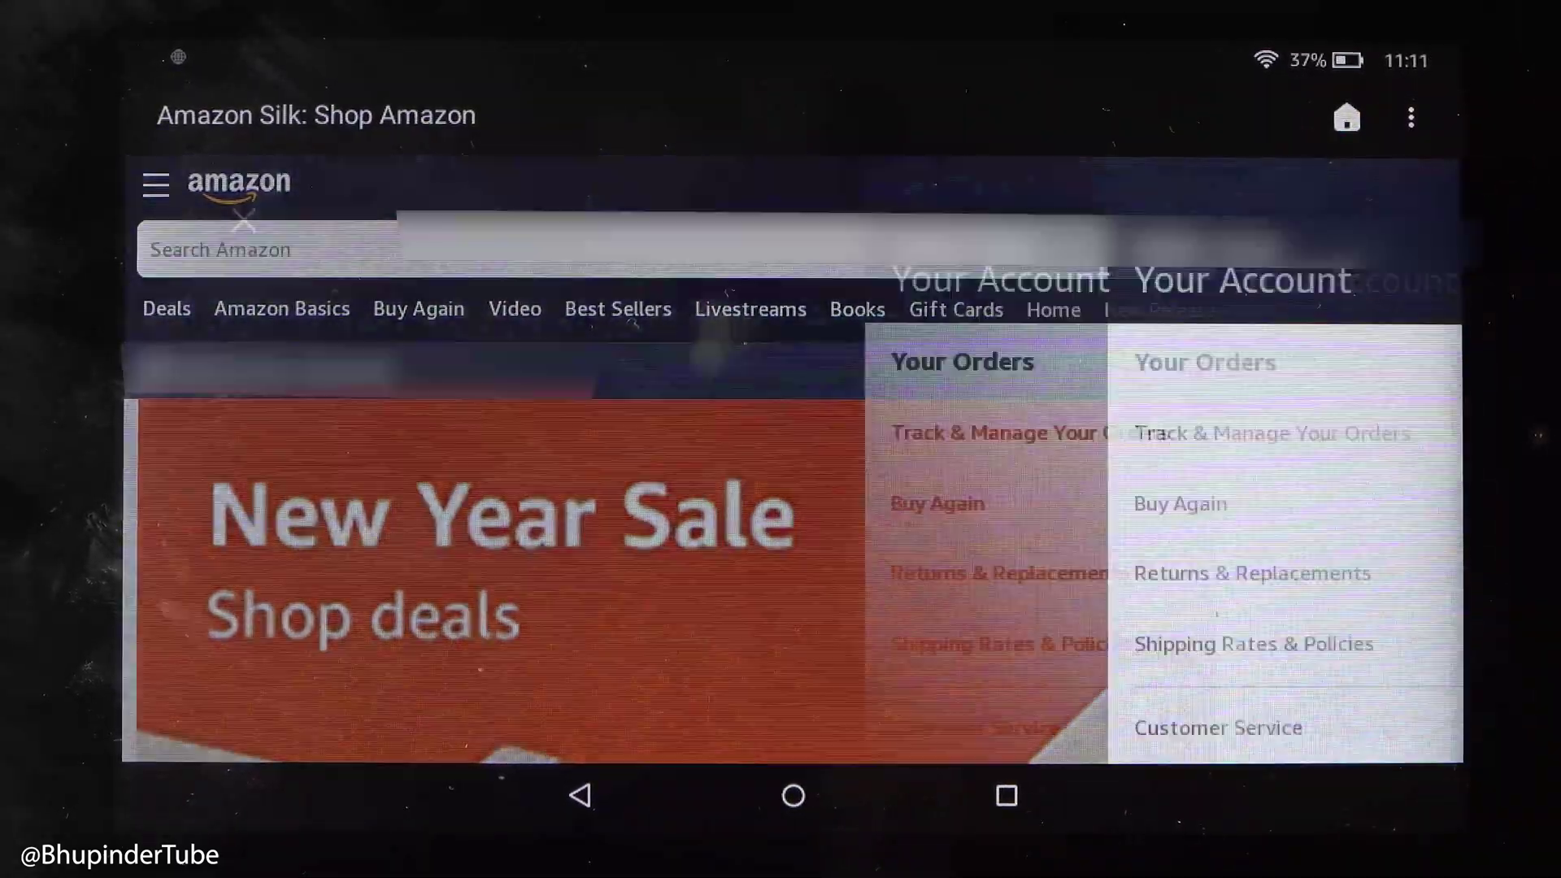
scroll(1221, 365, down, 10)
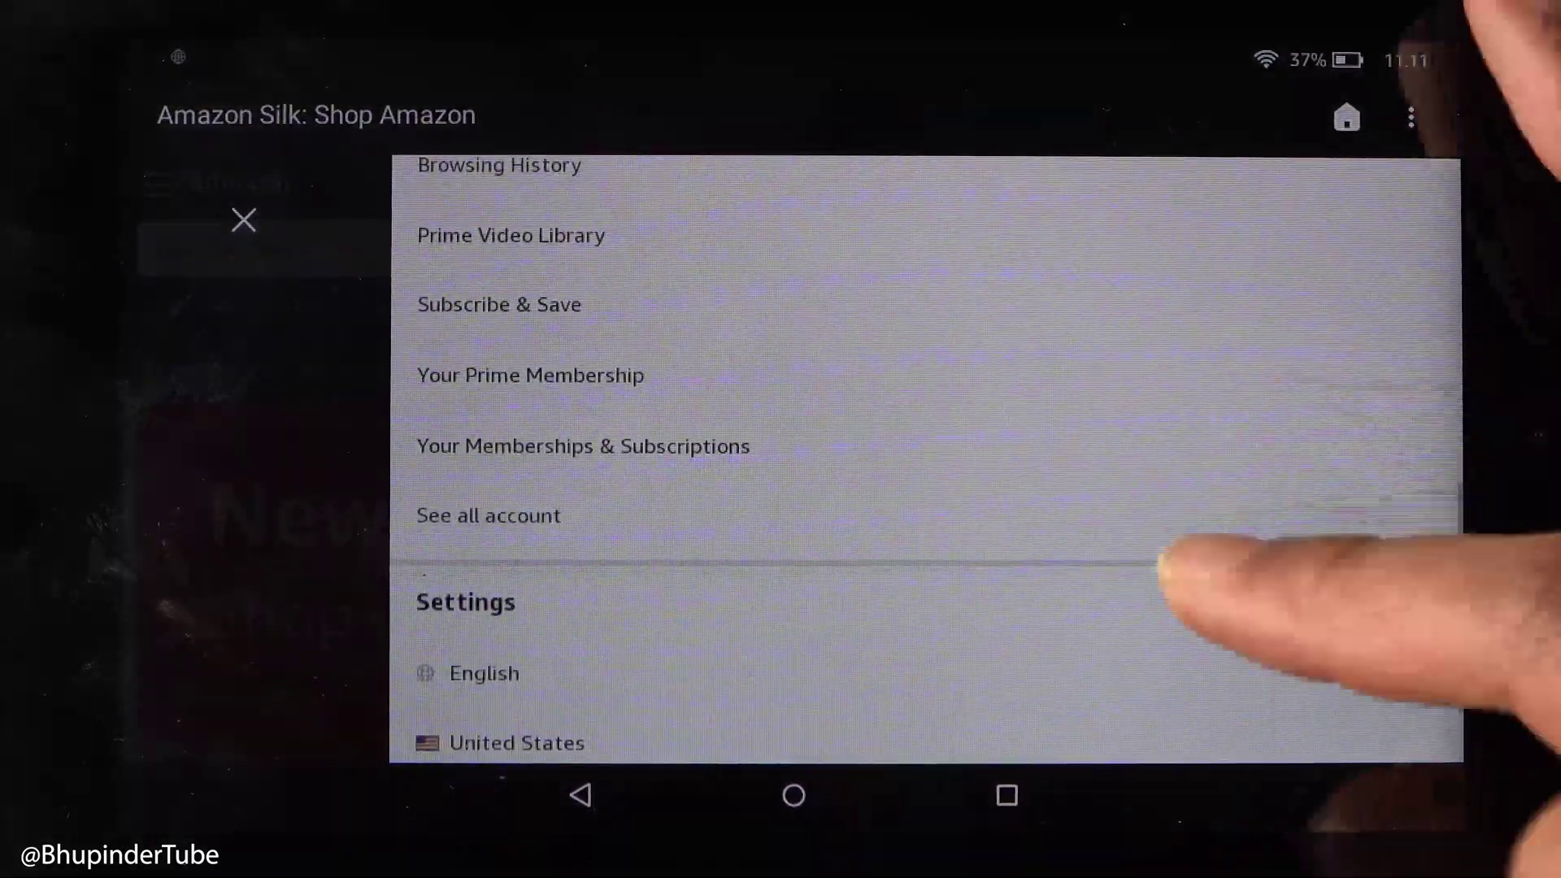
scroll(1165, 568, down, 2)
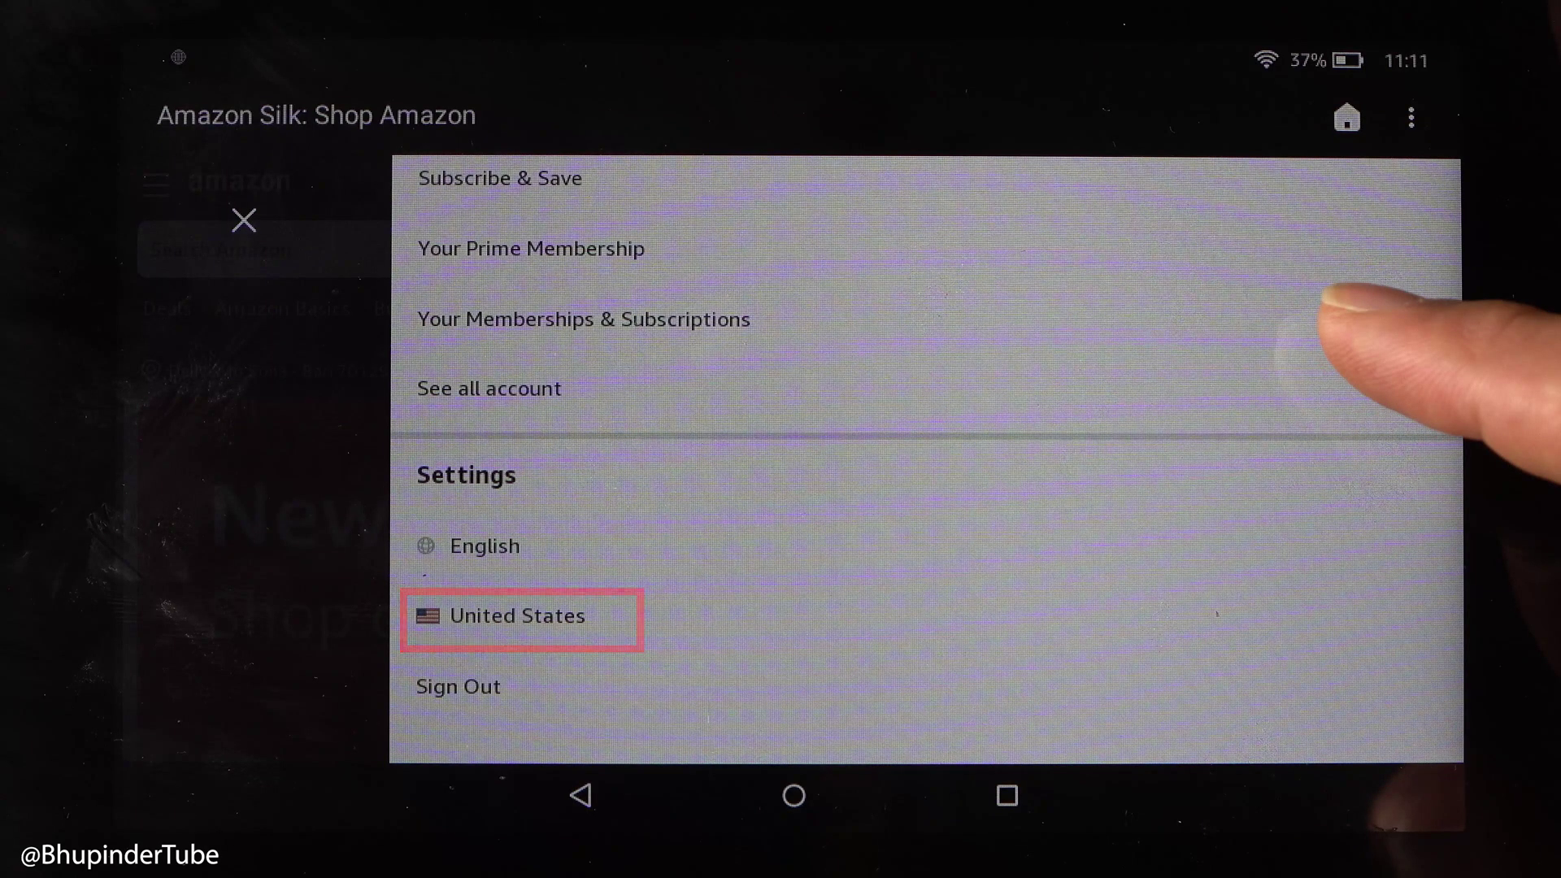
click(707, 616)
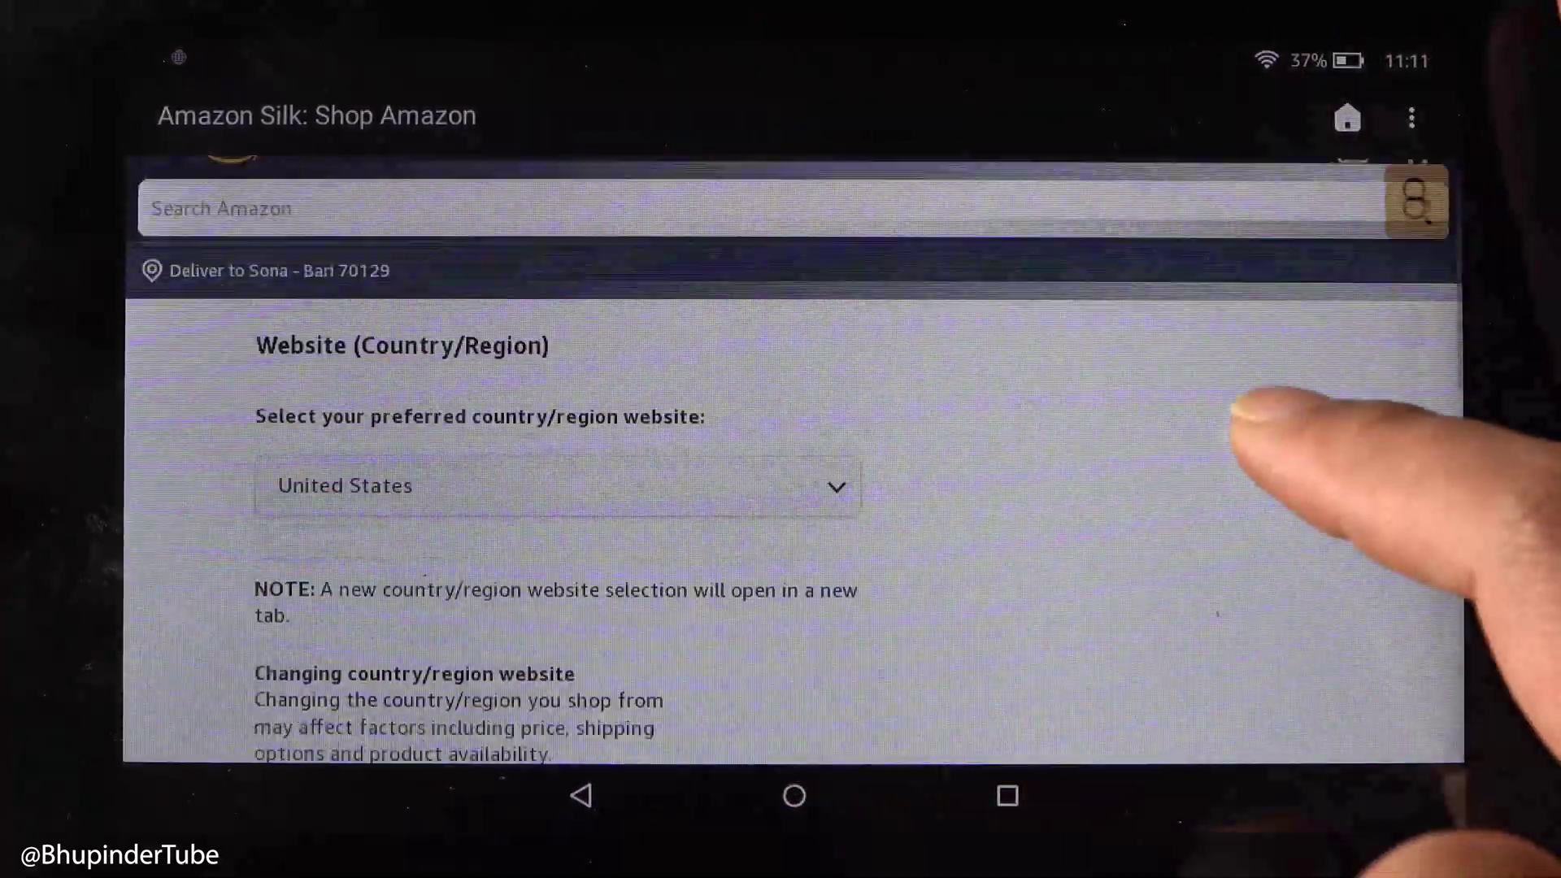
scroll(781, 488, down, 3)
click(558, 333)
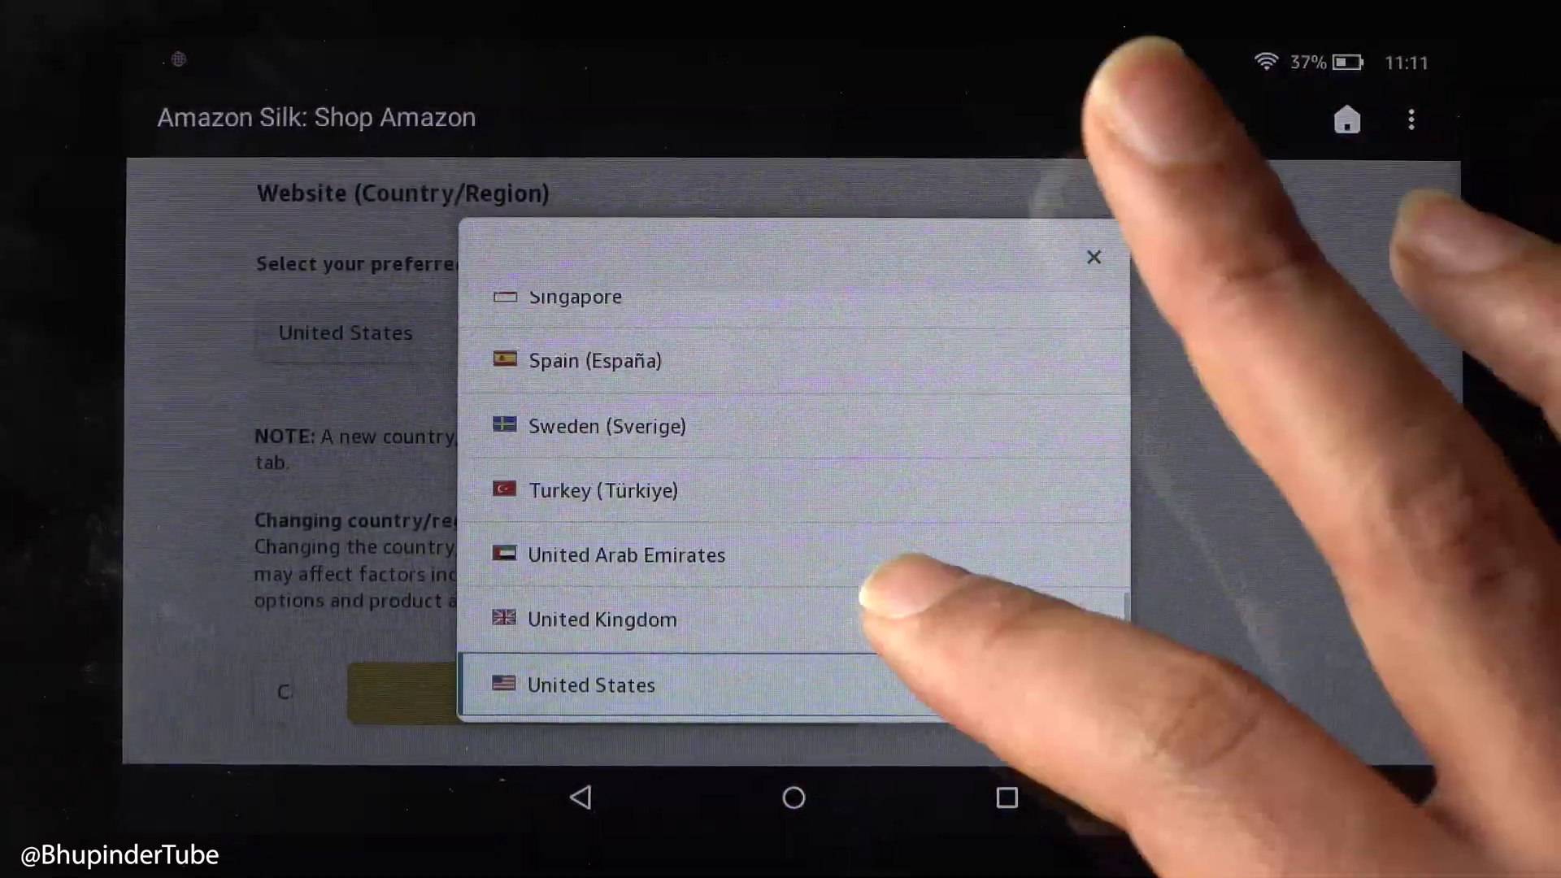
- Choose United Kingdom and go to the amazon.co.uk website
click(861, 622)
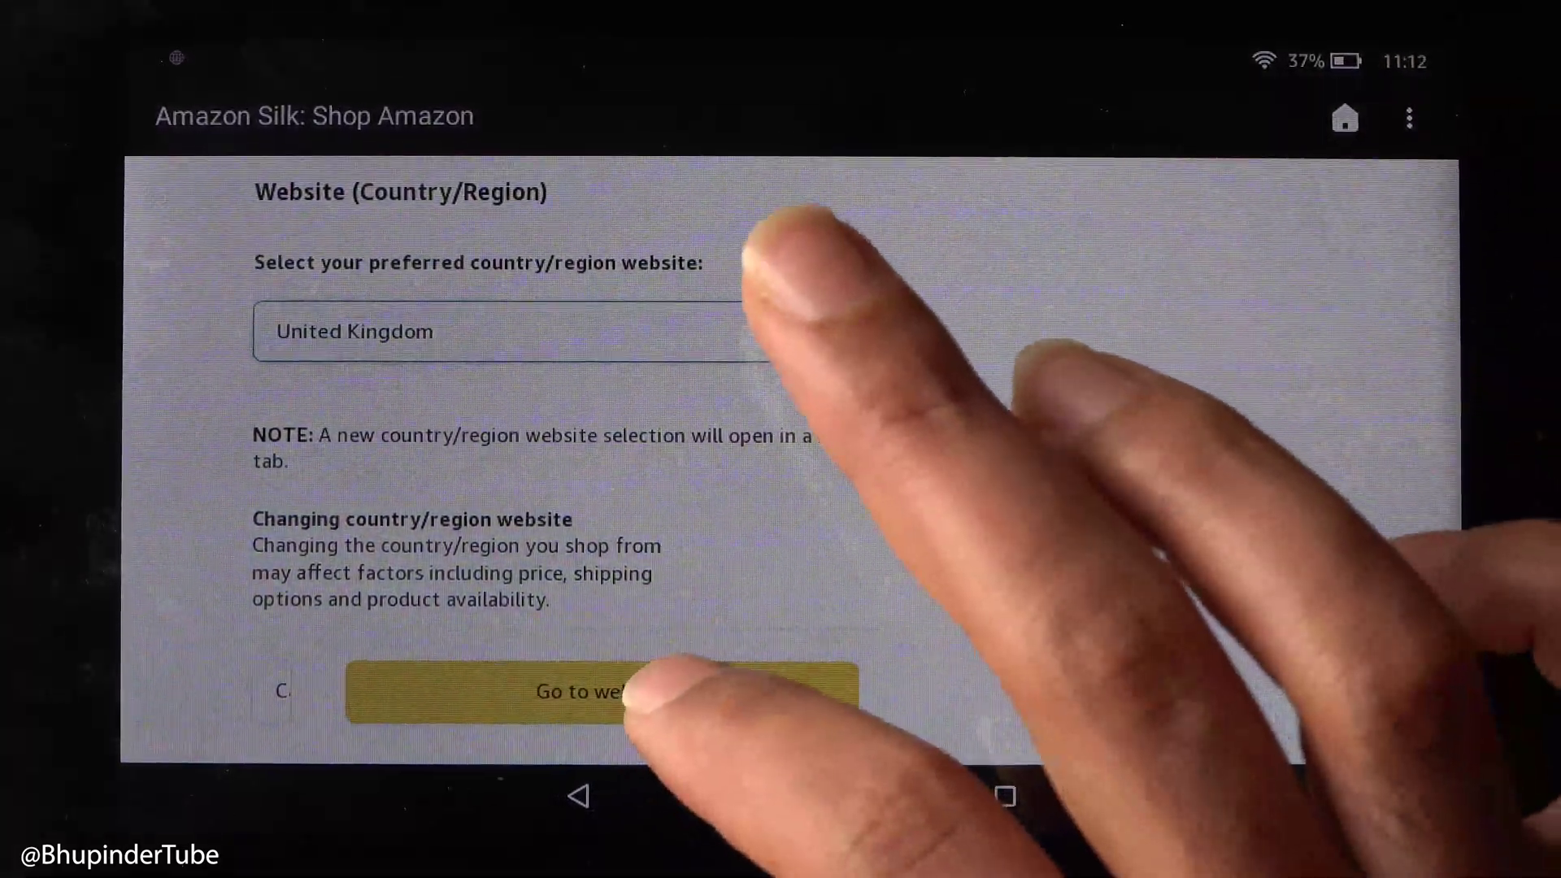
click(634, 691)
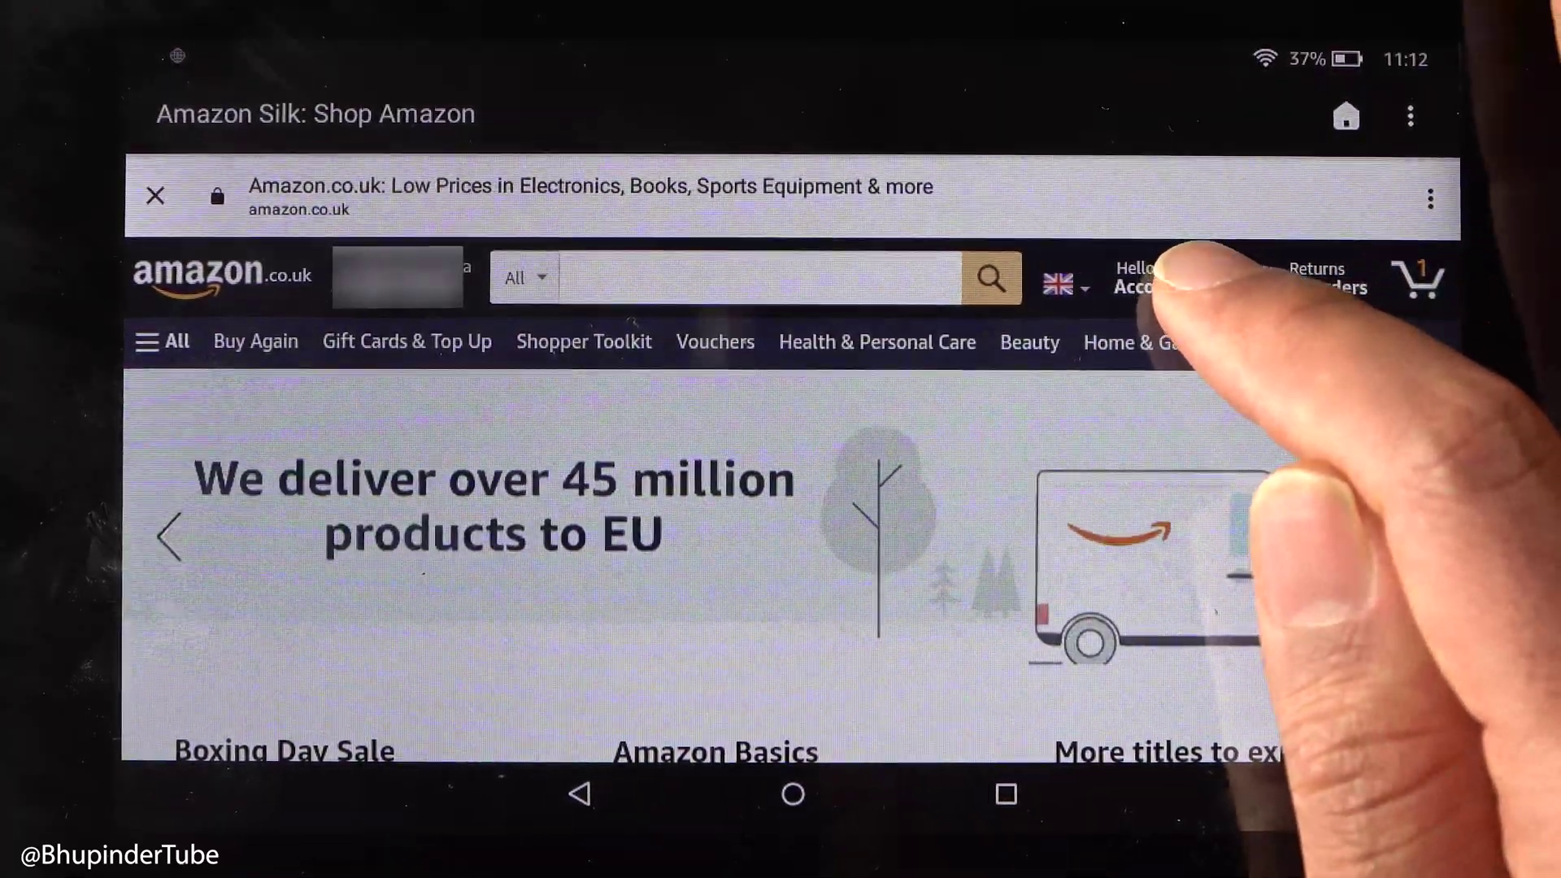
- Open Your Apps & Devices from the Account & Lists menu
click(1188, 289)
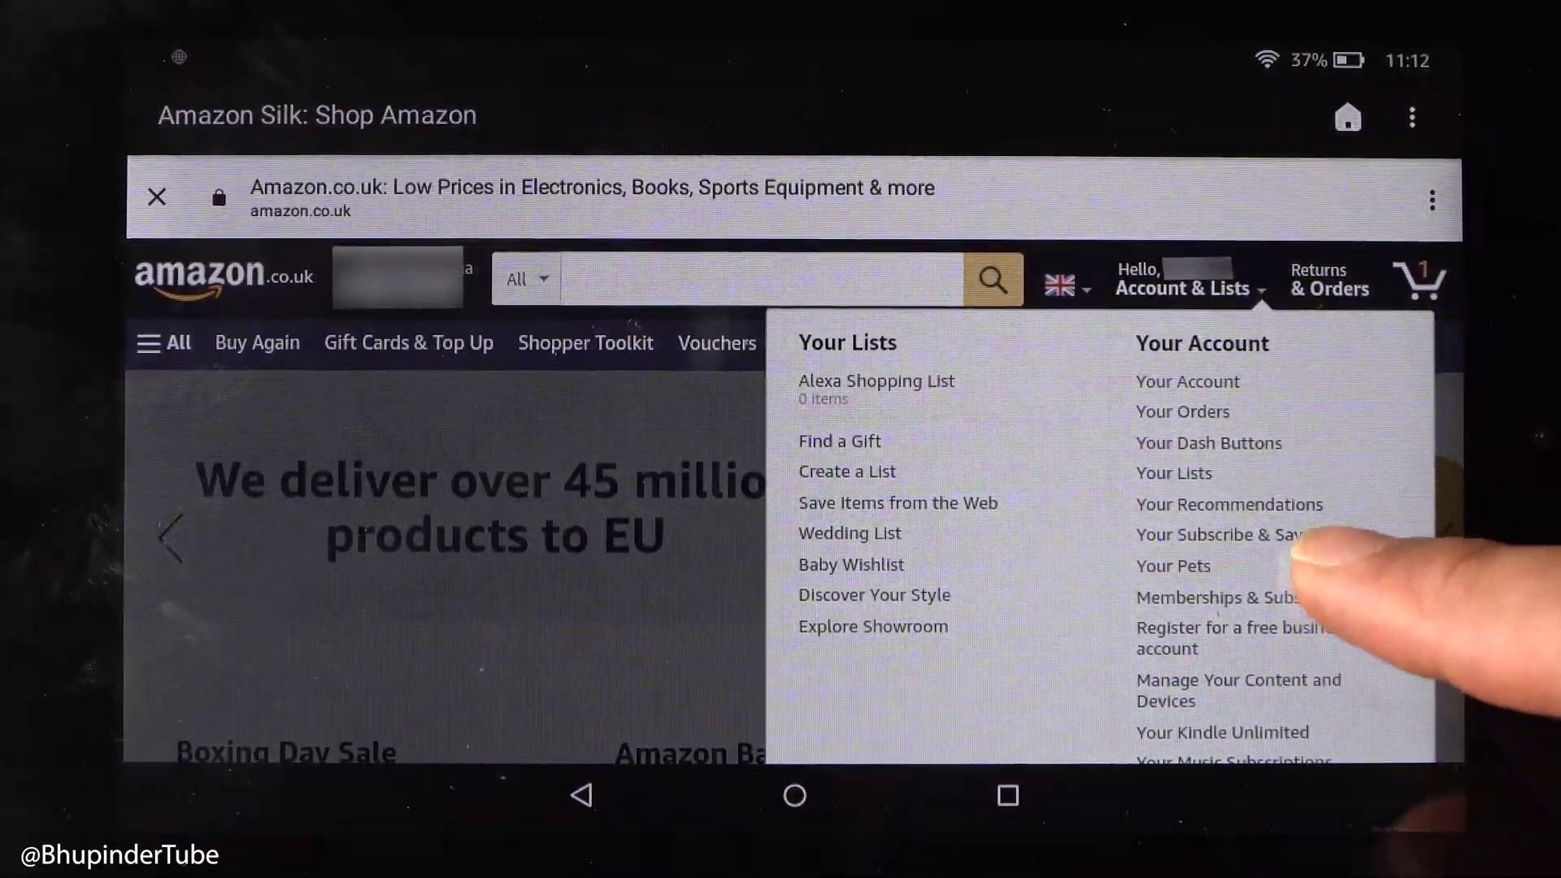
scroll(1311, 555, down, 3)
scroll(1366, 586, down, 3)
scroll(1354, 635, down, 4)
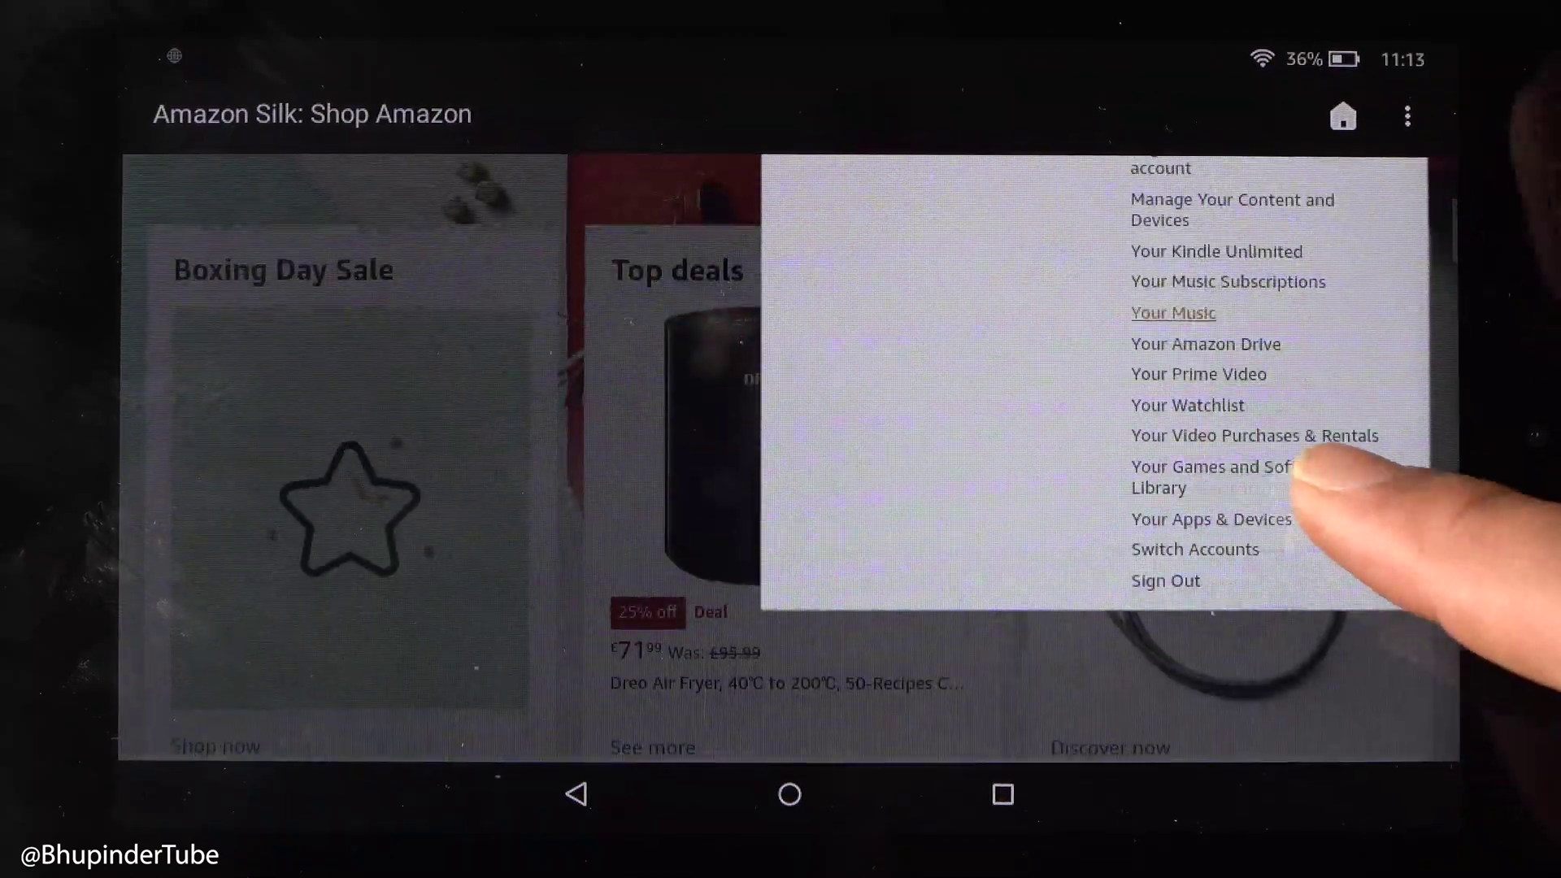
scroll(1295, 479, down, 1)
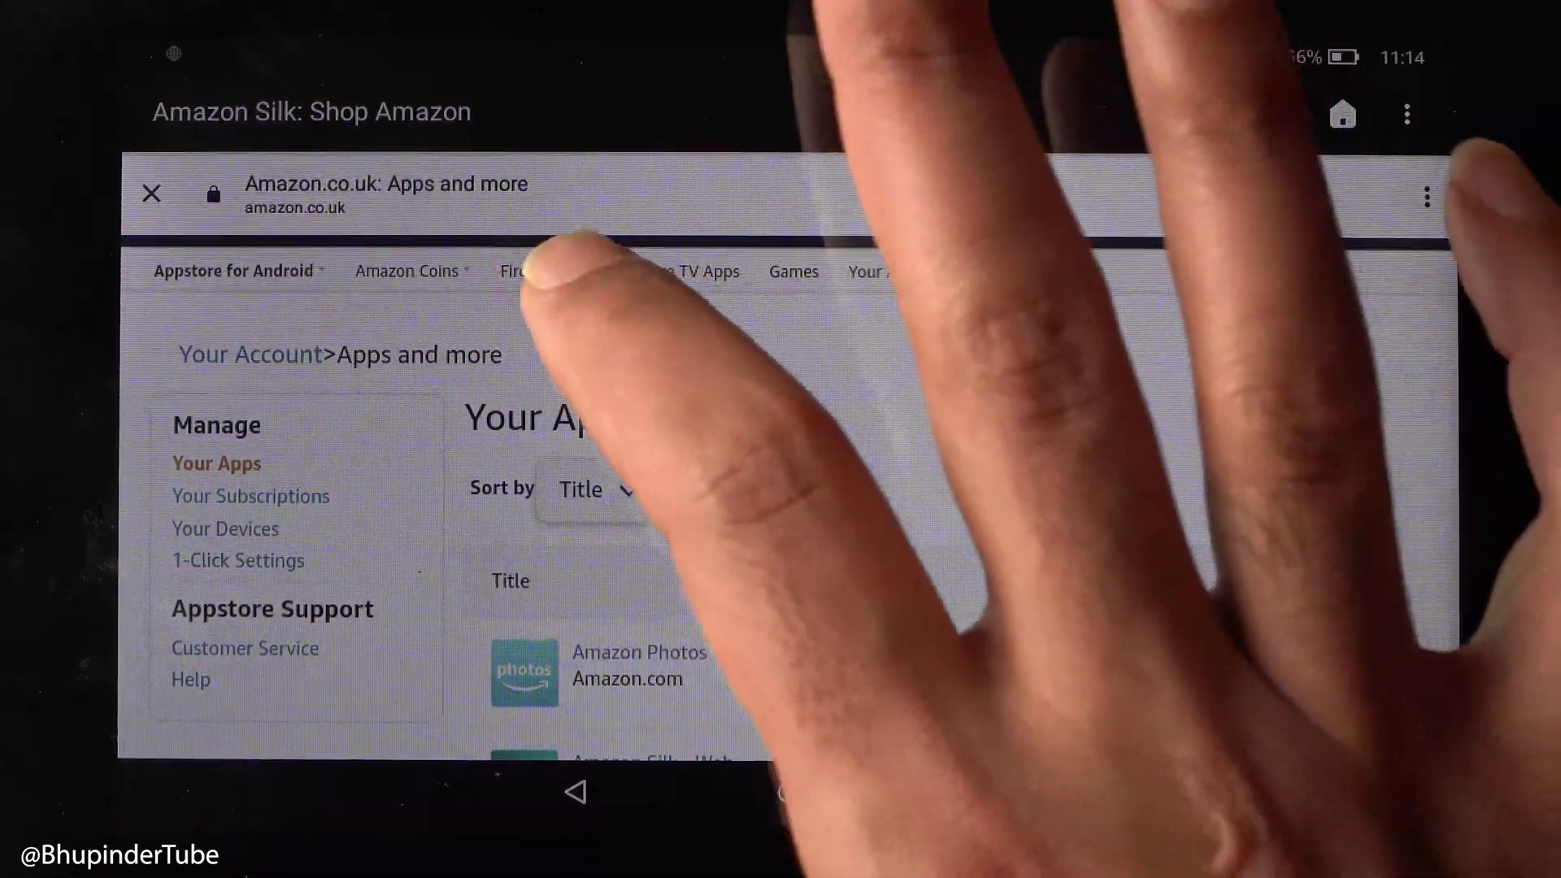
click(560, 272)
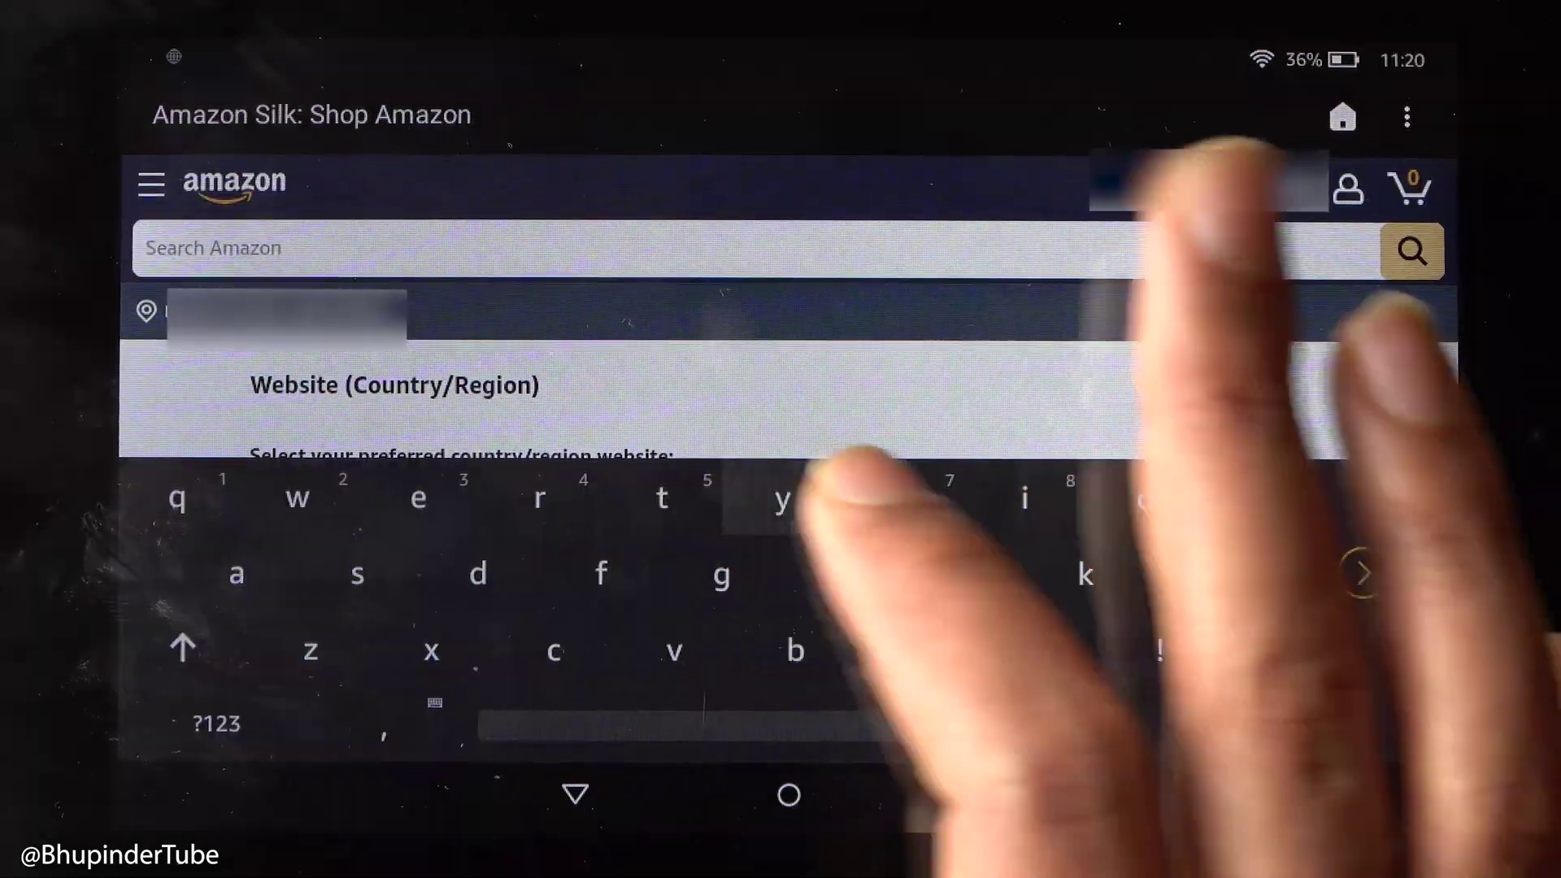
text(youtu)
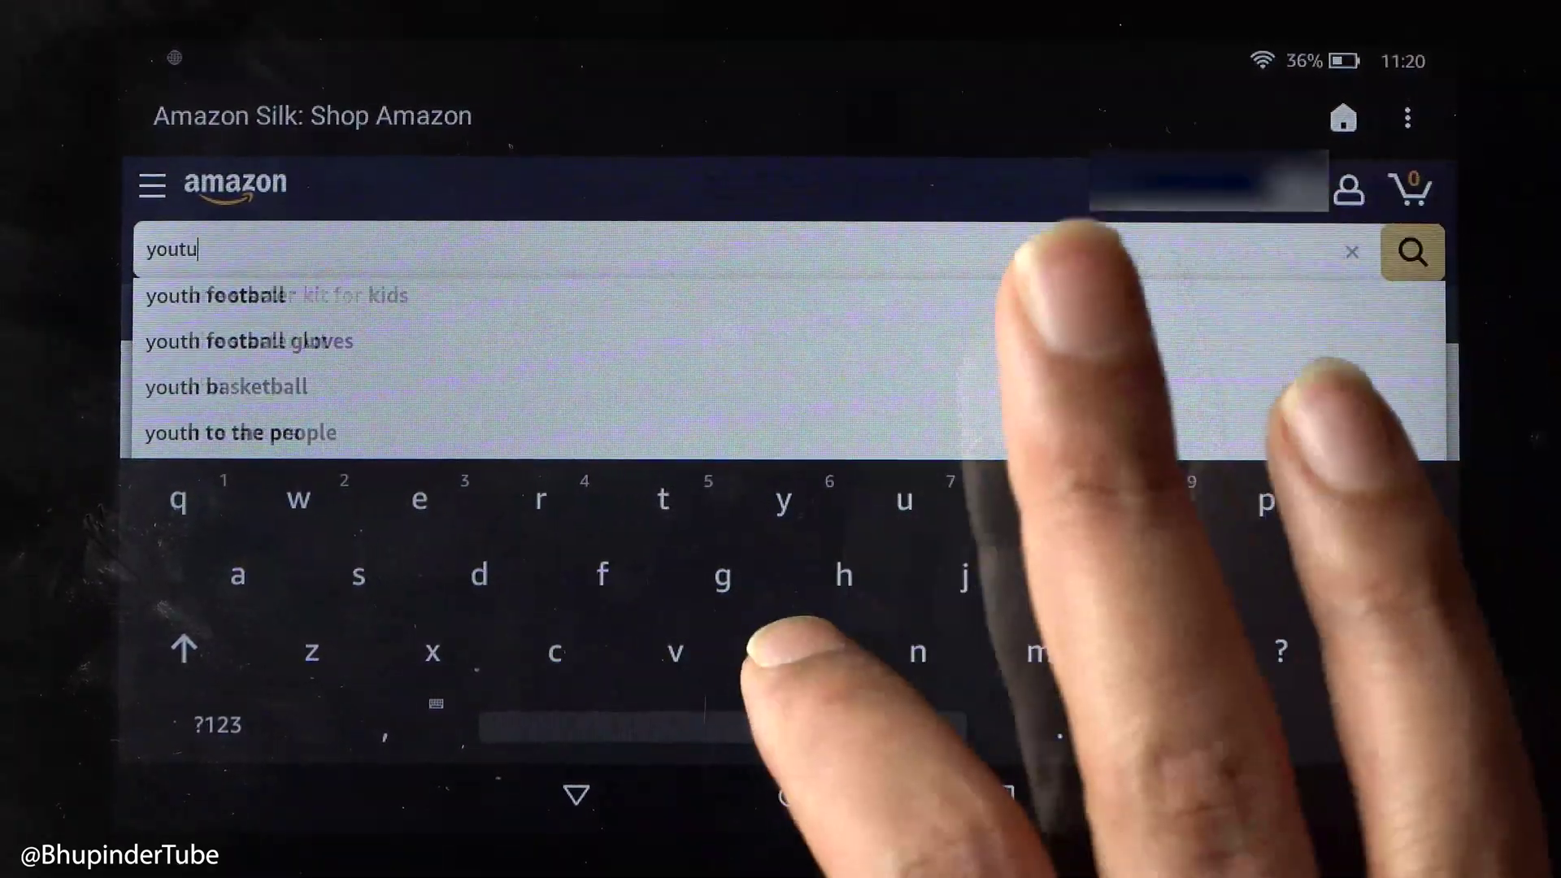
text(be a)
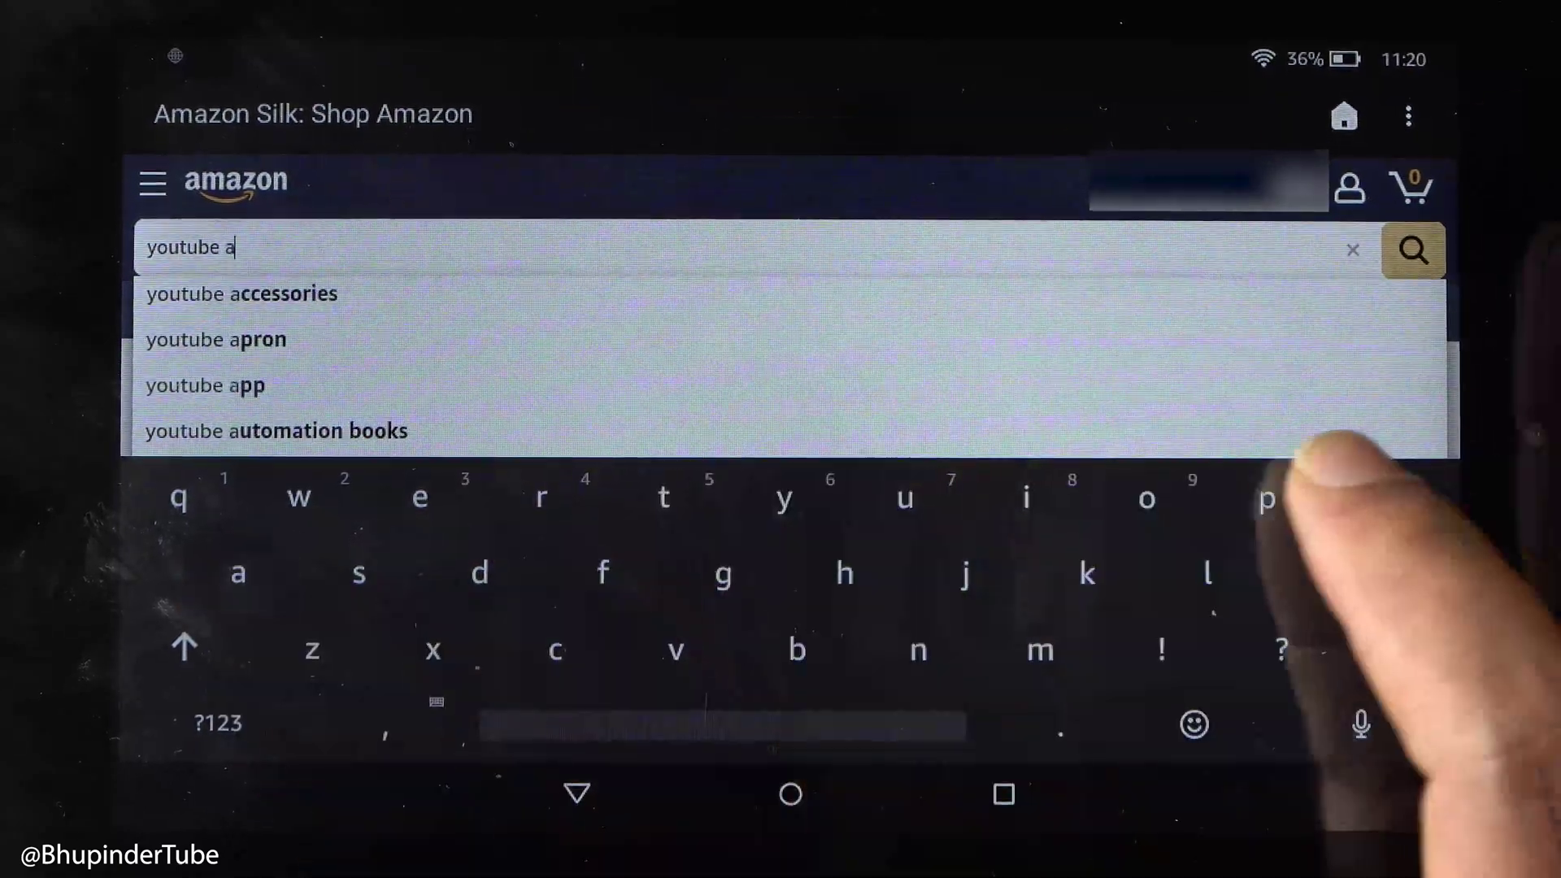
text(pp)
- Search for 'youtube app' and open the Video For YouTube result
key(Return)
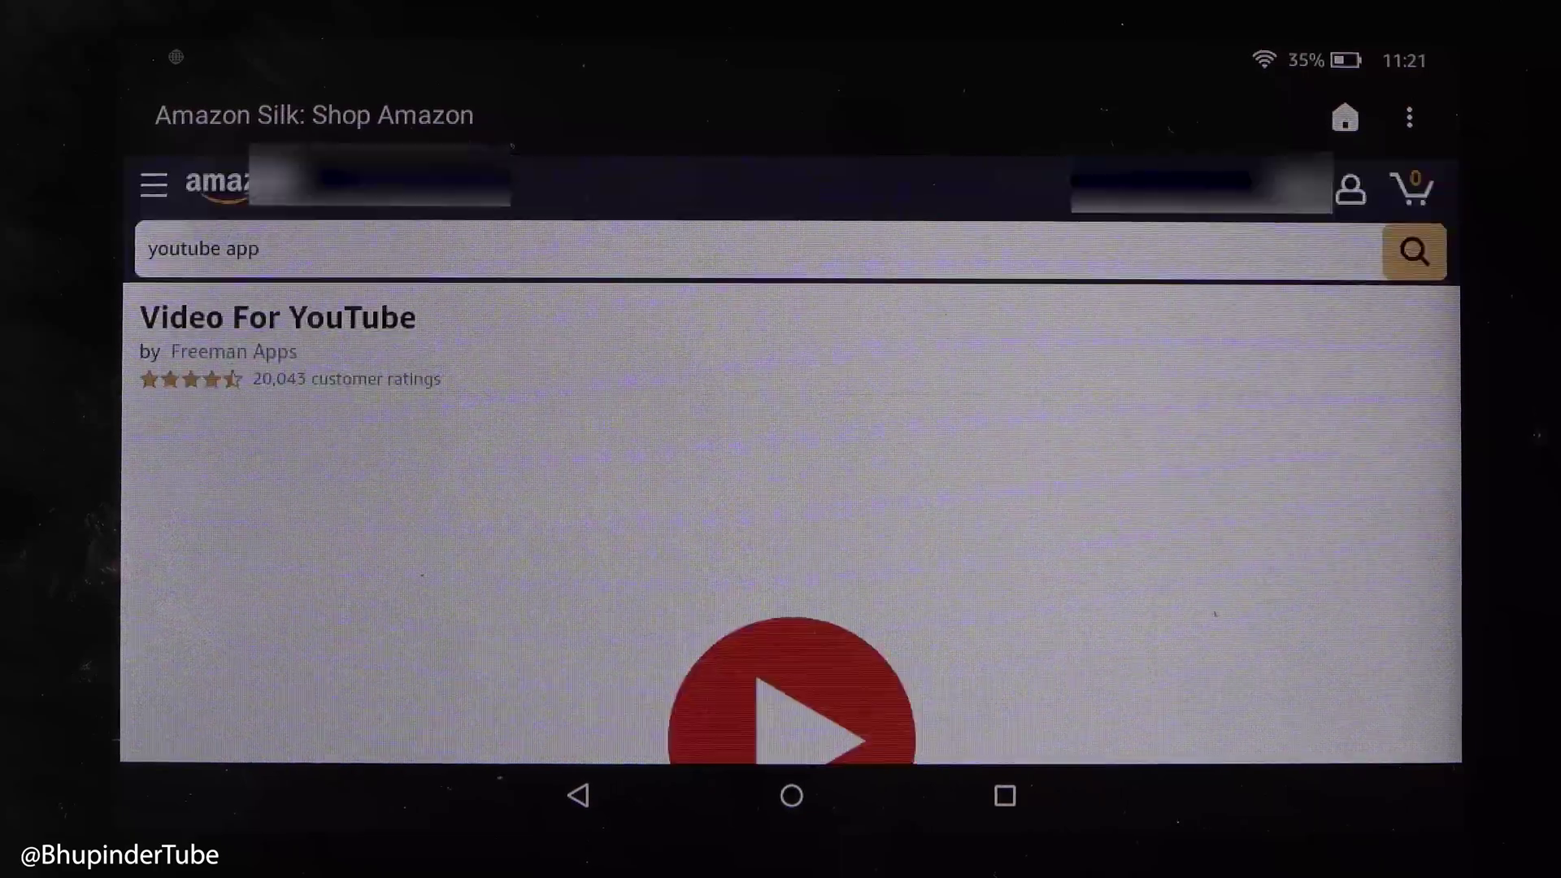
drag(1202, 609, 1236, 348)
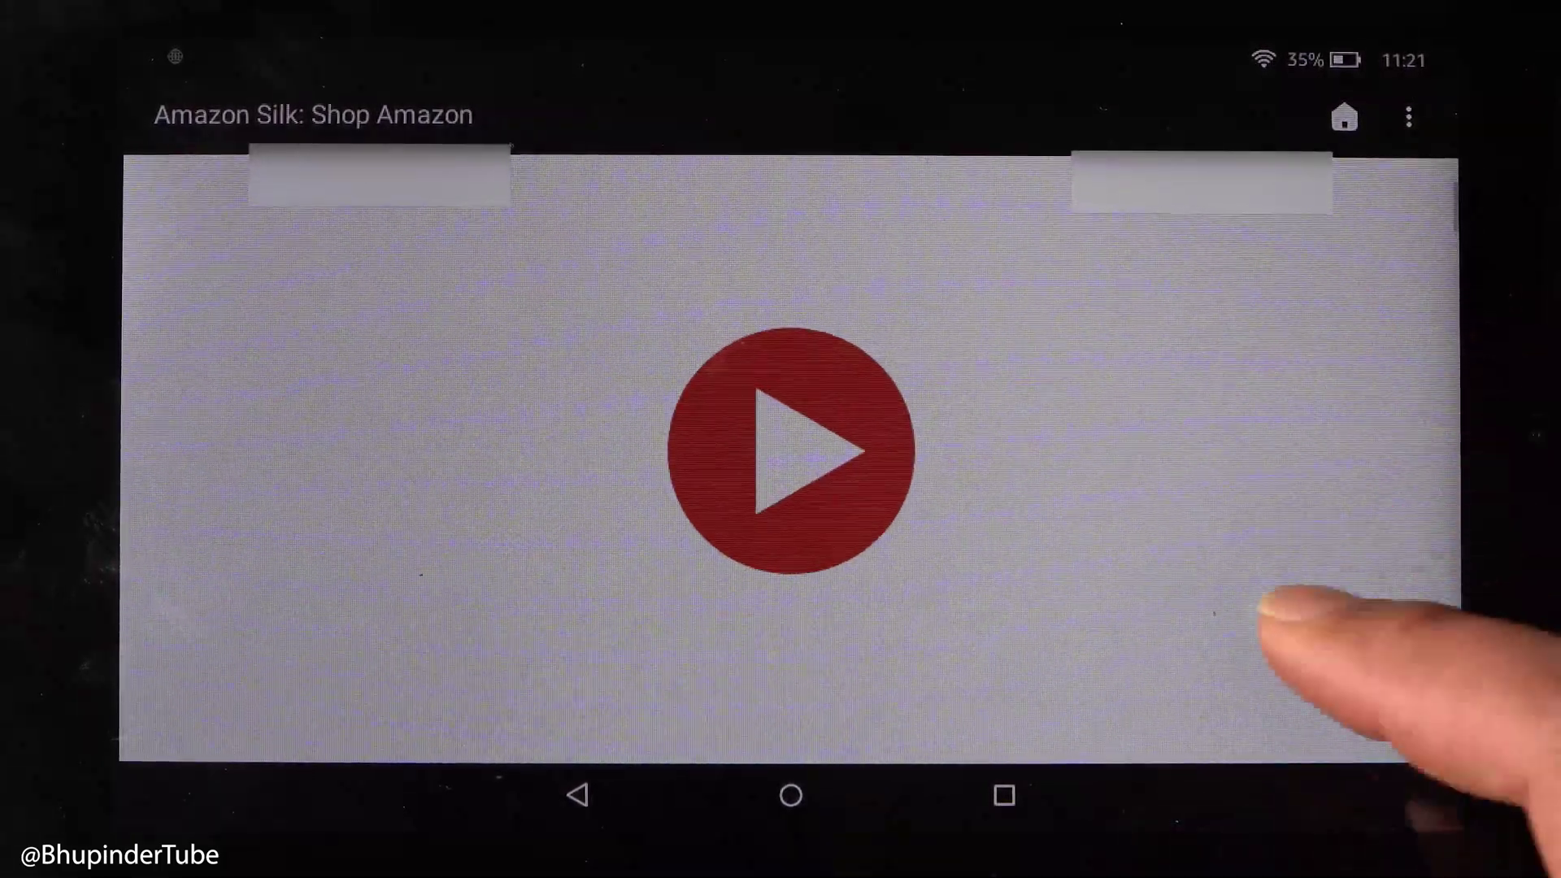
- Confirm the Fire tablet as the delivery device and get Video For YouTube free
drag(1307, 610, 1378, 274)
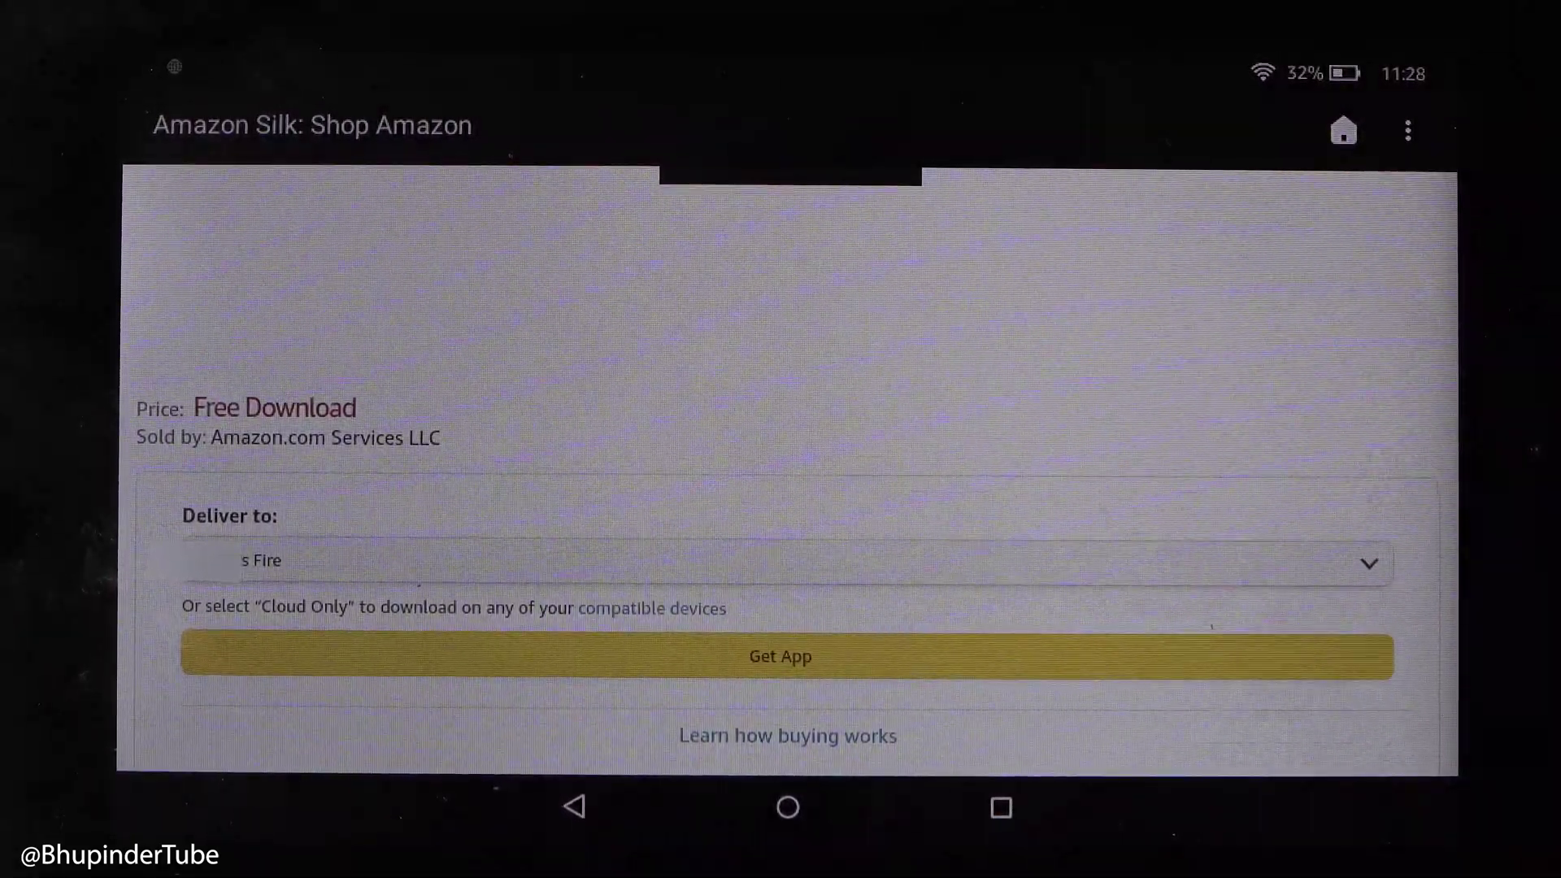
click(1368, 564)
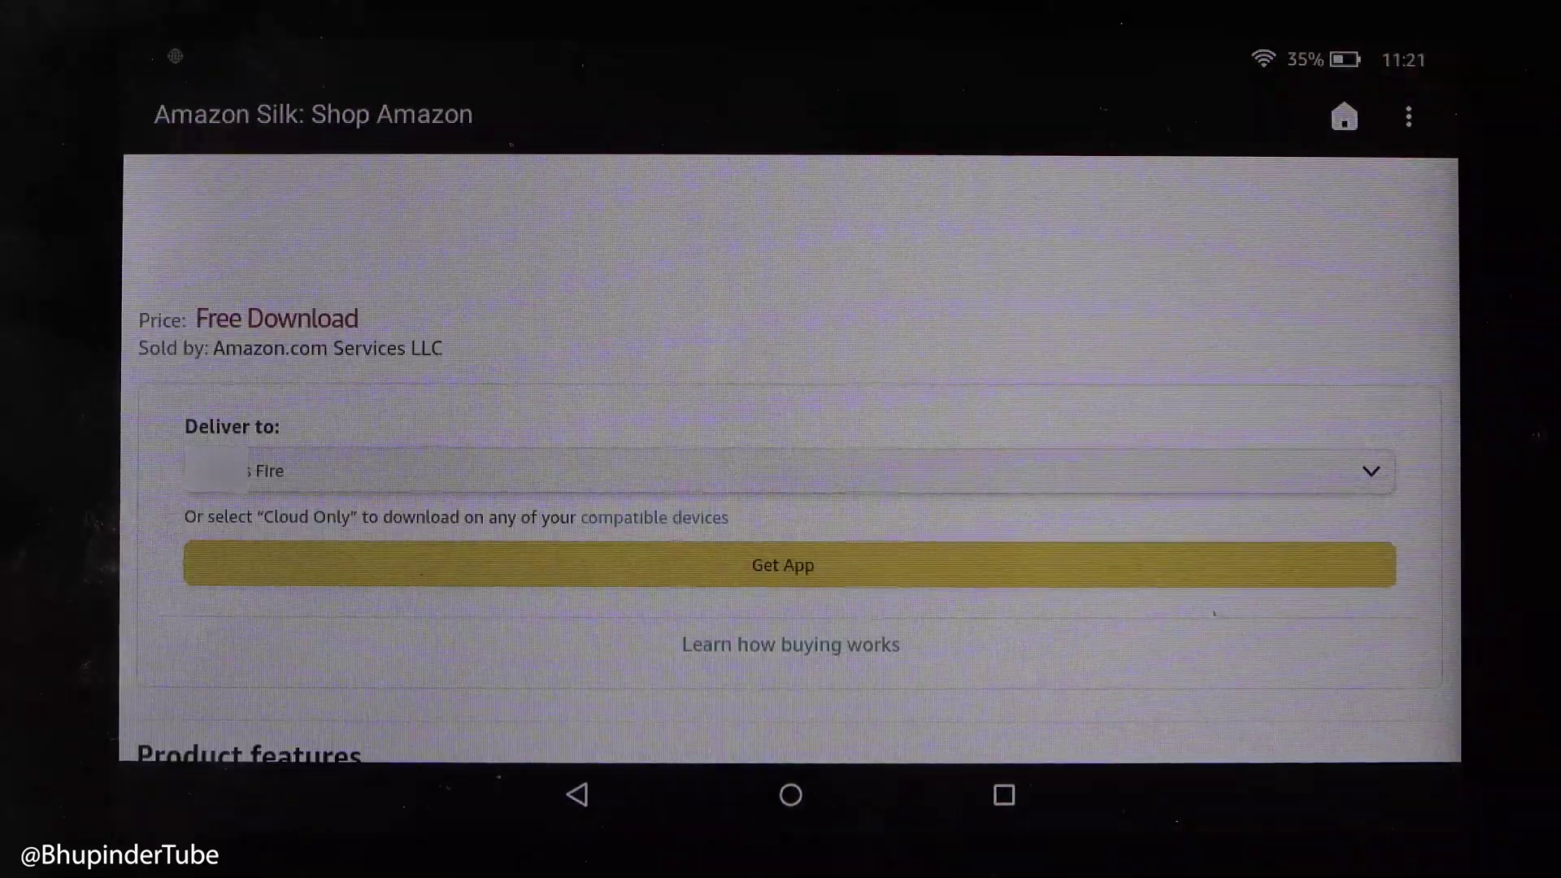
click(995, 559)
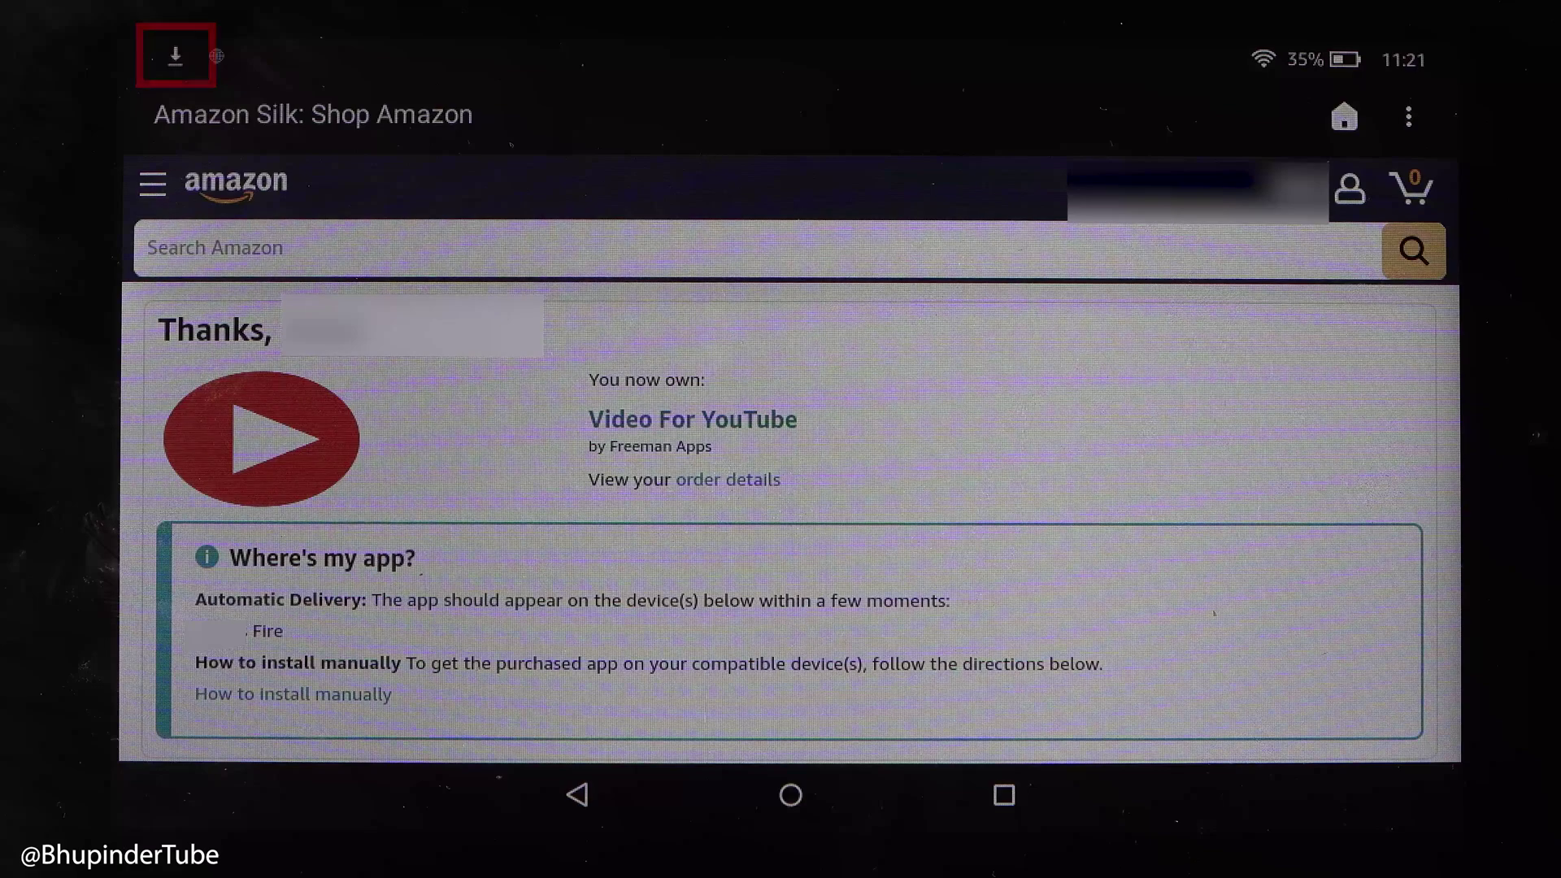
scroll(782, 488, down, 3)
drag(1147, 48, 1257, 609)
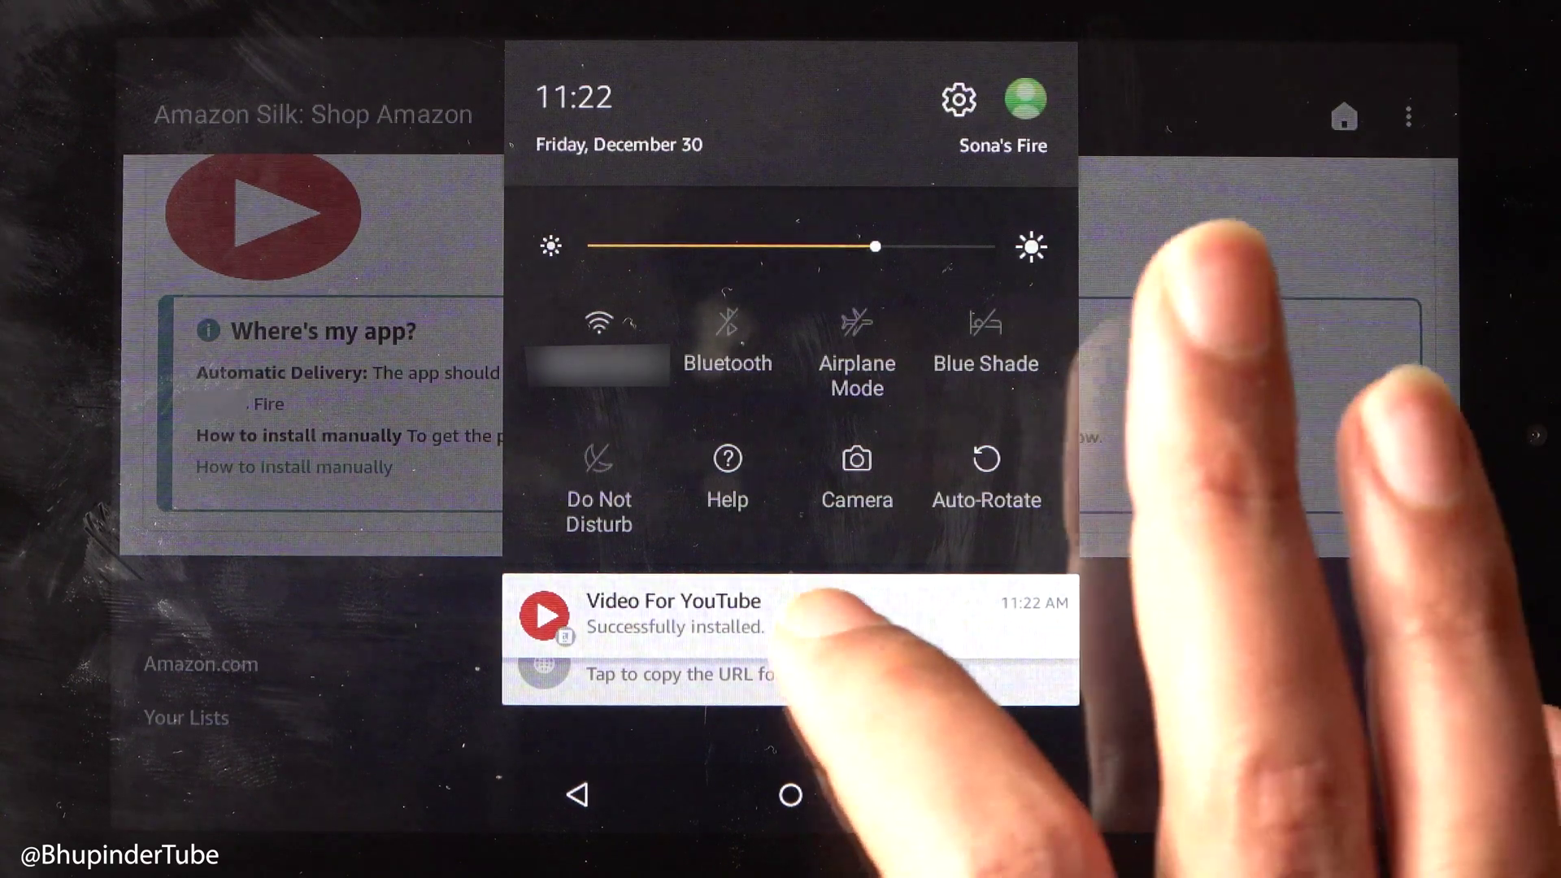
- Open Video For YouTube, get the free Netflix app, check its install notification, and return home
click(855, 610)
scroll(1342, 611, down, 3)
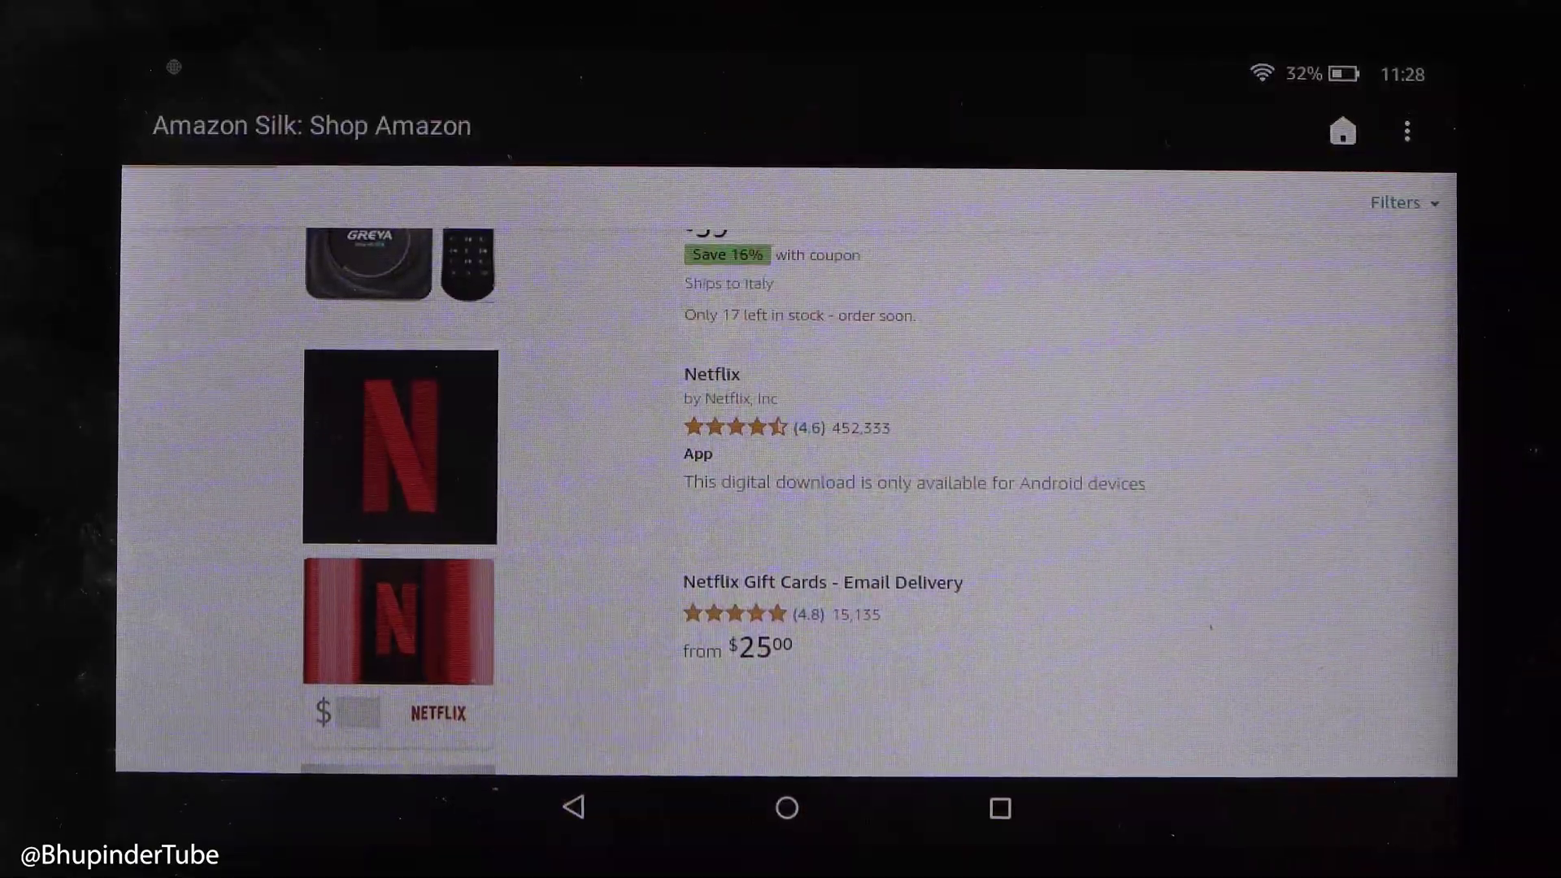
click(712, 374)
scroll(1245, 708, down, 5)
click(1062, 653)
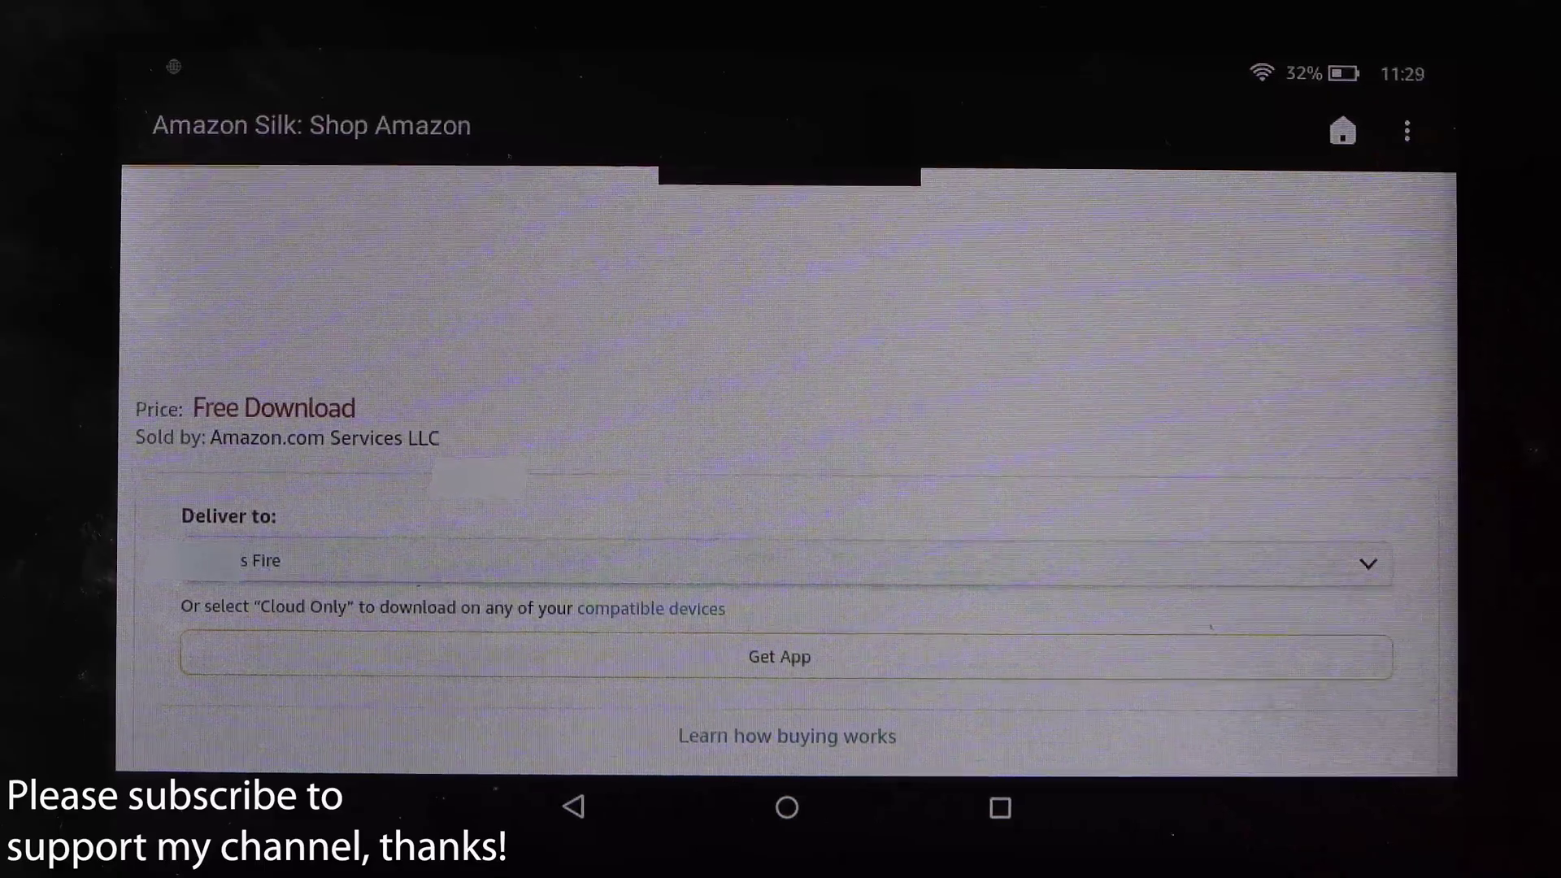
drag(1146, 18, 1147, 428)
click(787, 808)
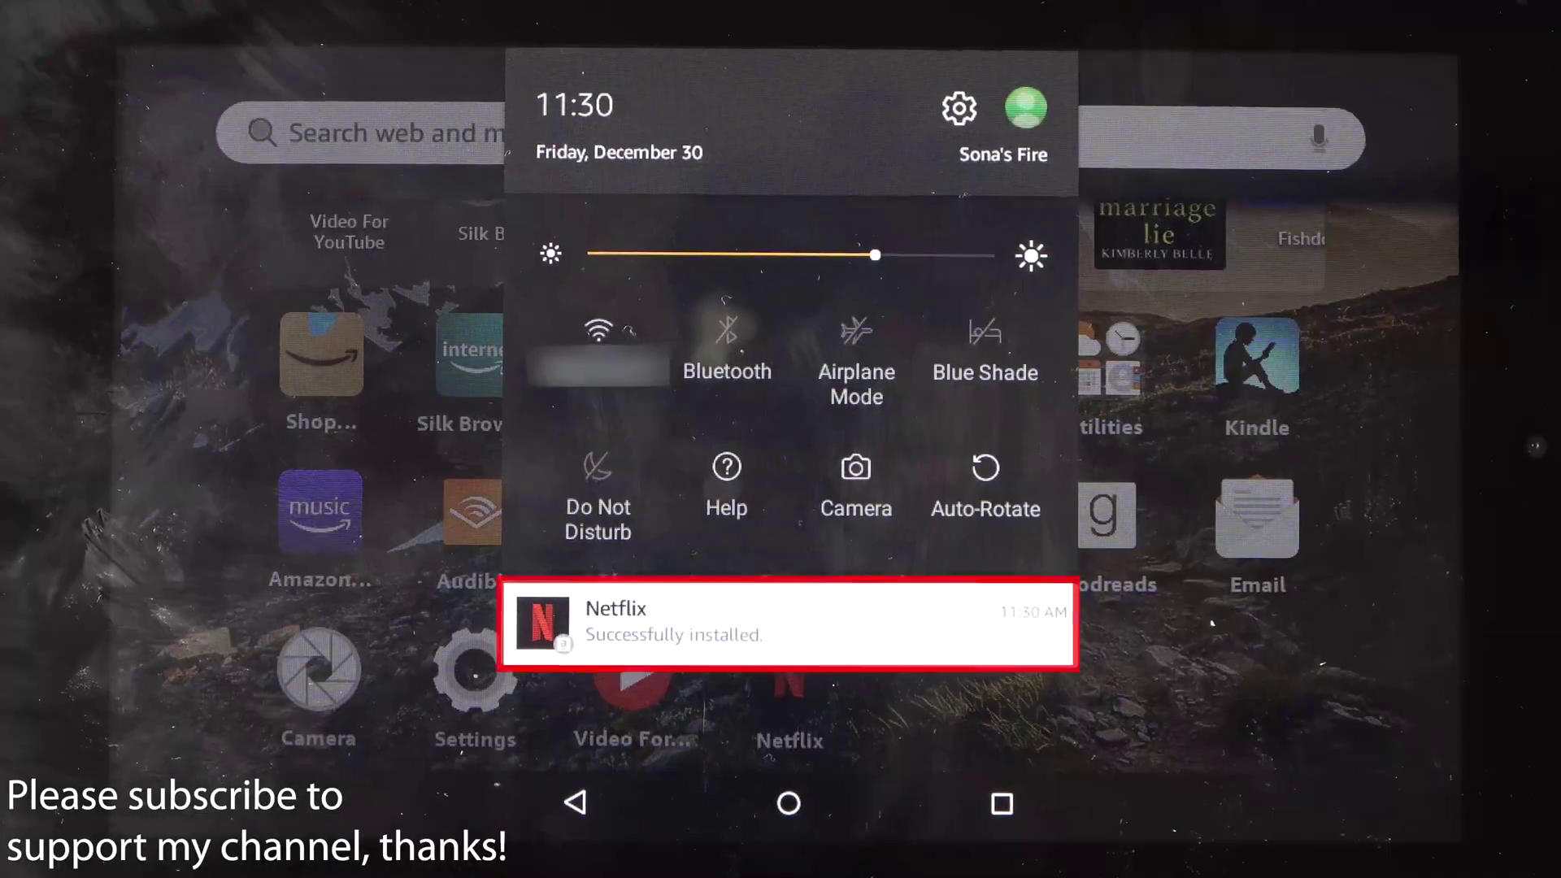